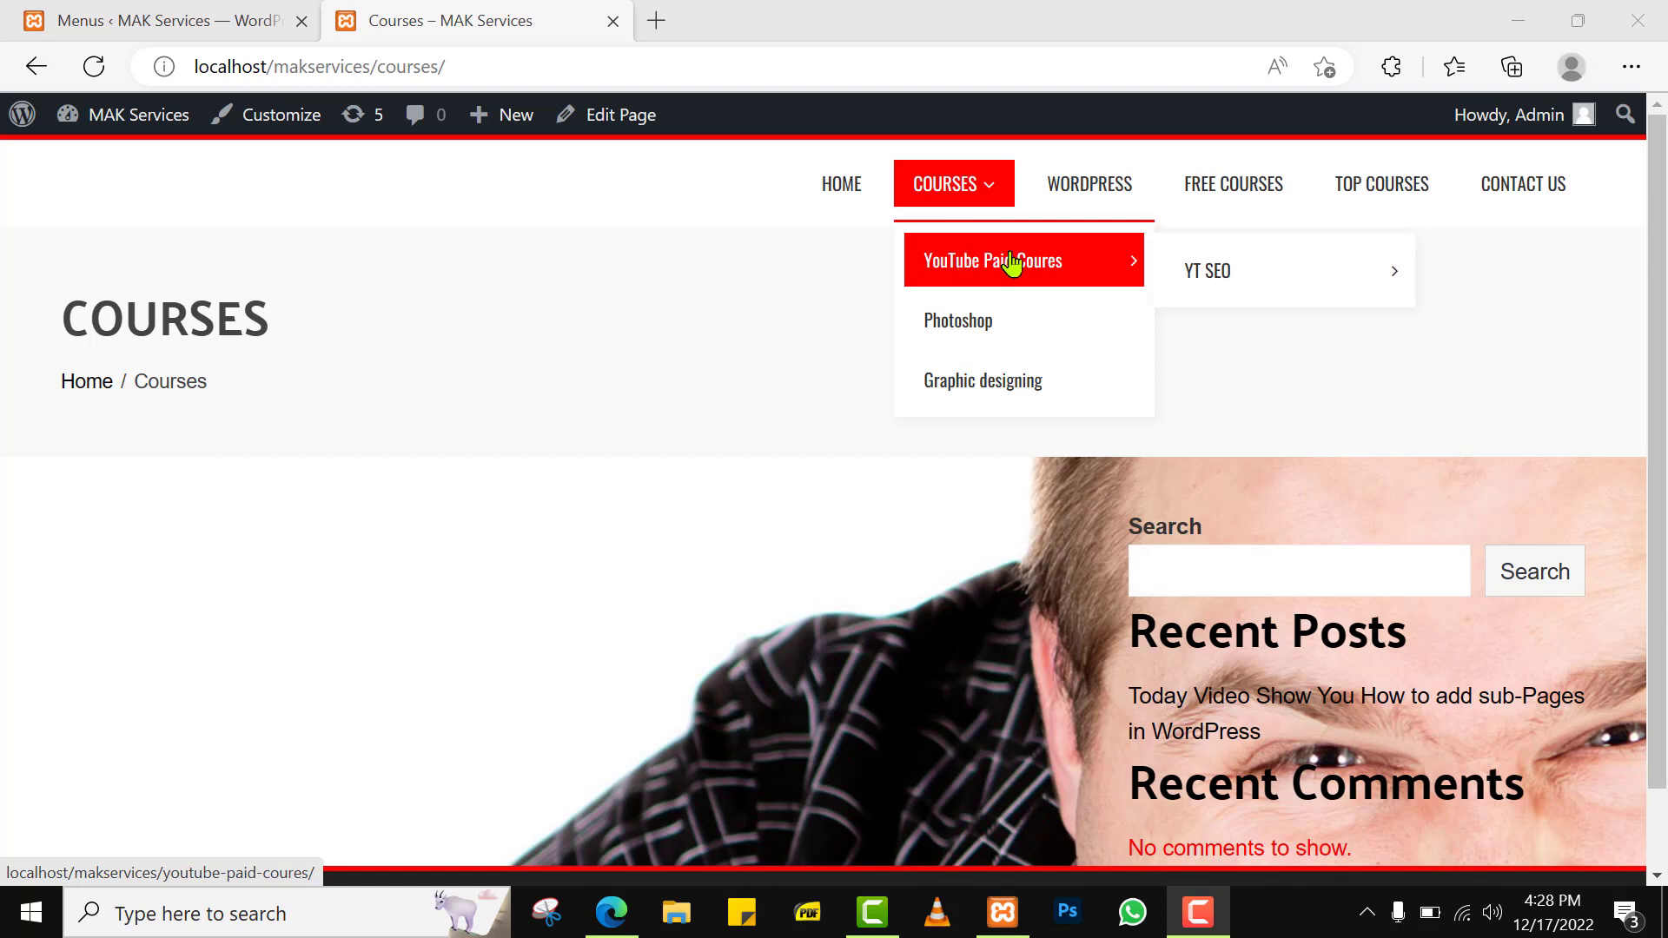
Check the nested Courses submenu on the live site and reopen the WordPress Menus editor.
{"action": "mouse_move", "coordinate": [1192, 272]}
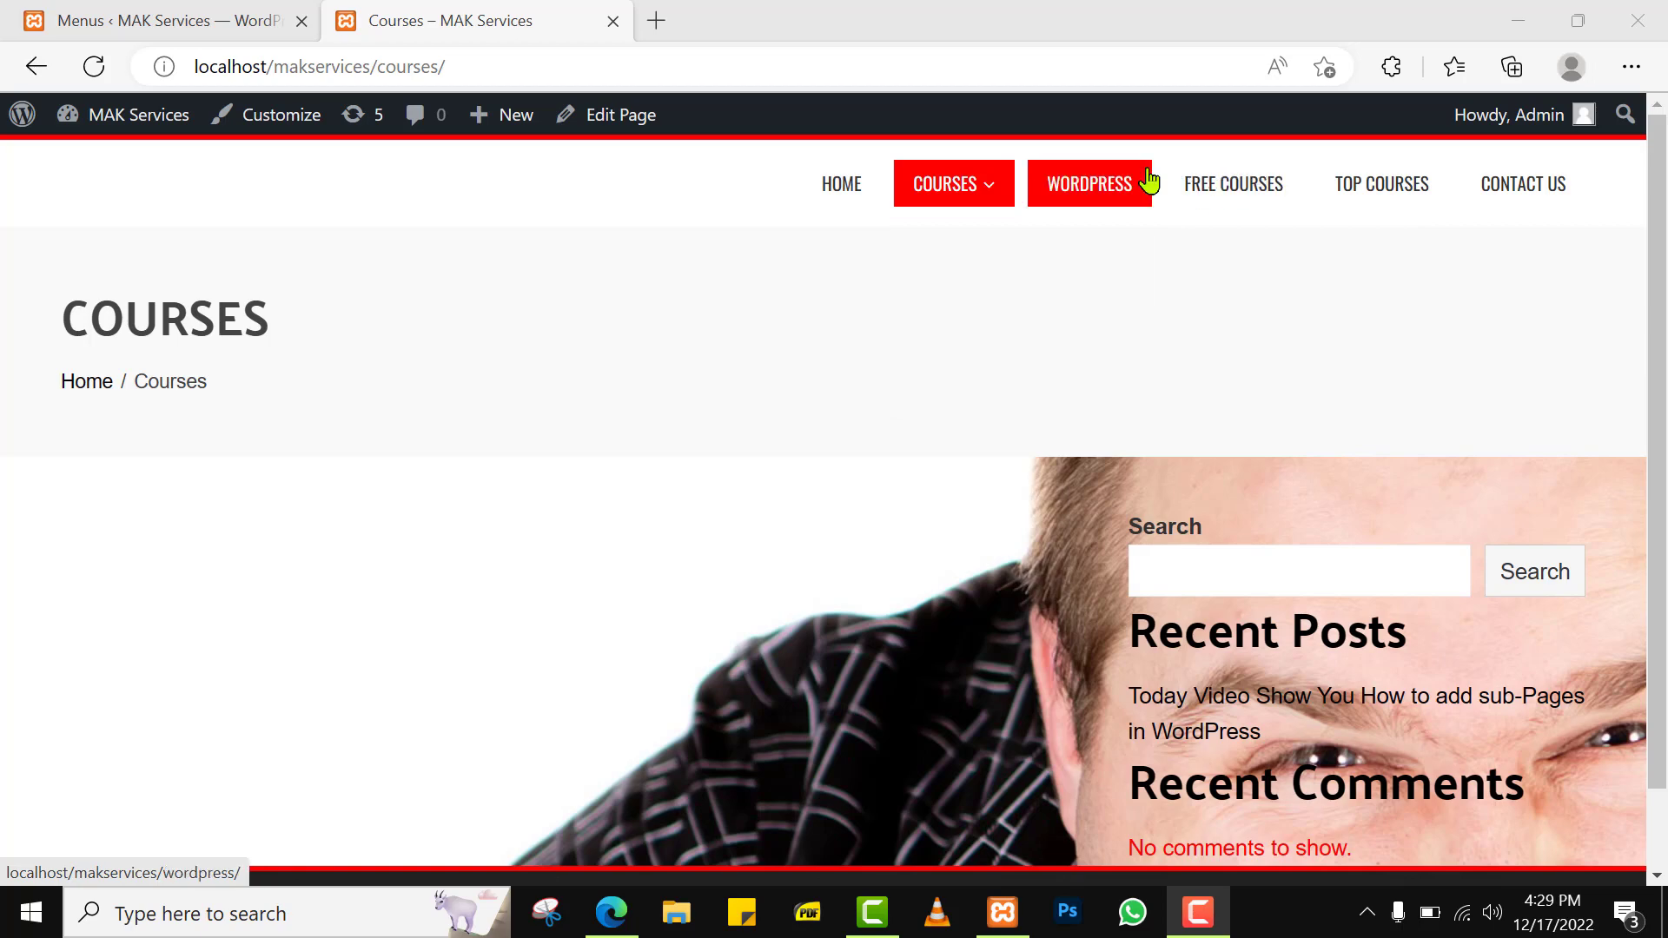
{"action": "left_click", "coordinate": [185, 10]}
{"action": "mouse_move", "coordinate": [126, 118]}
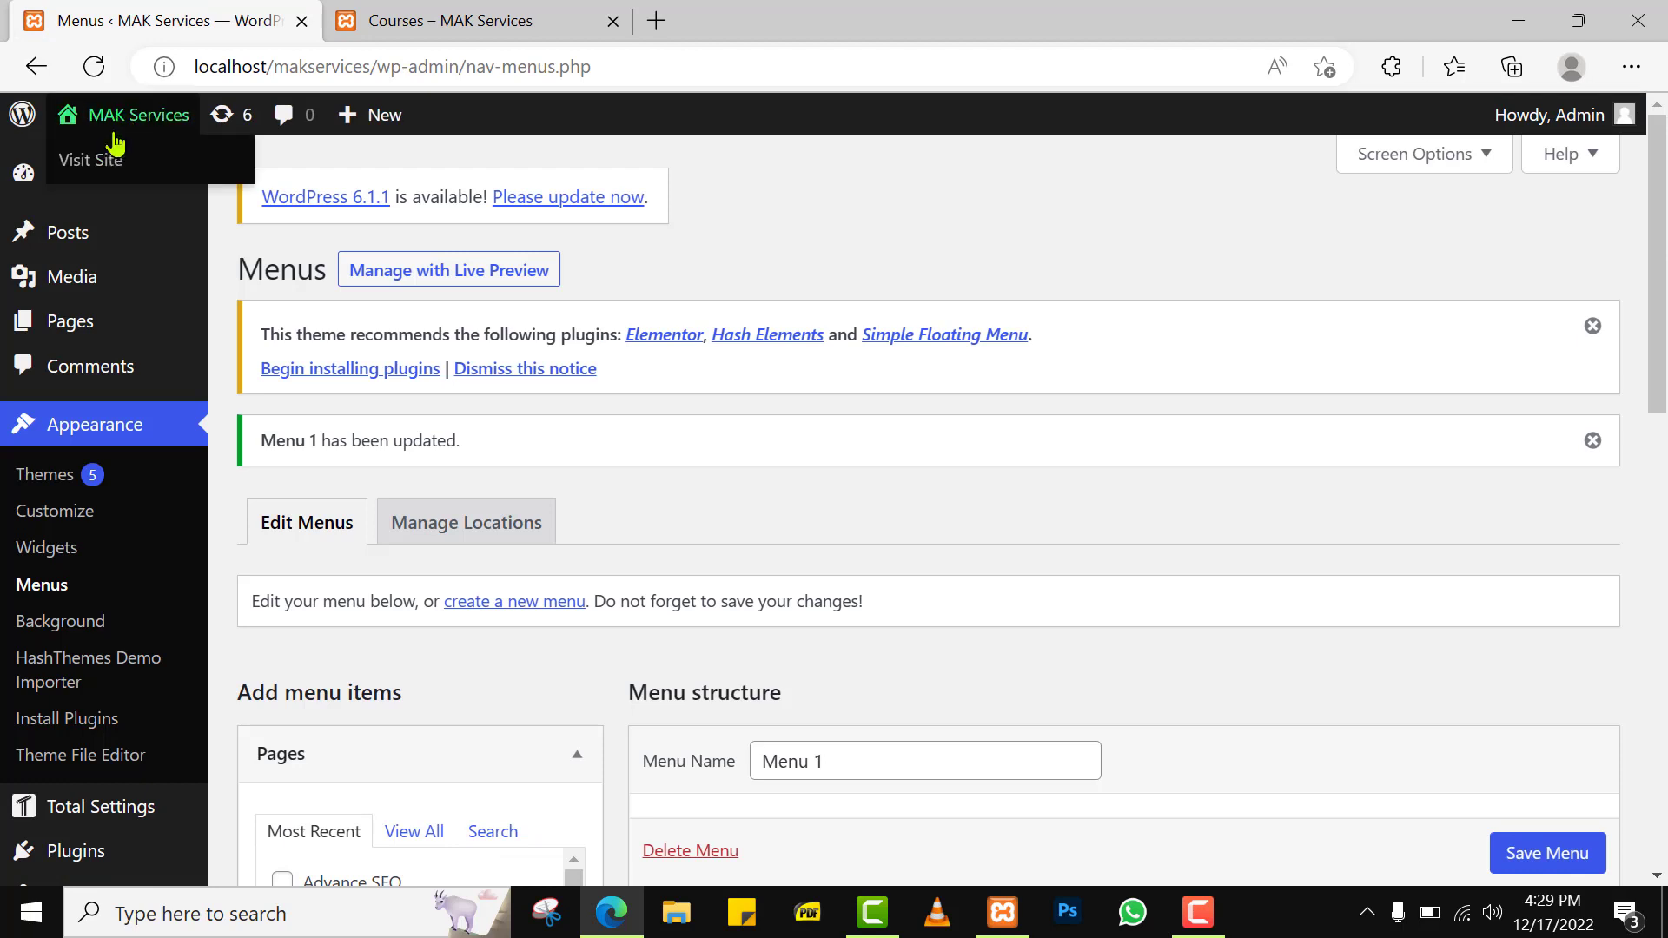
{"action": "left_click", "coordinate": [93, 427]}
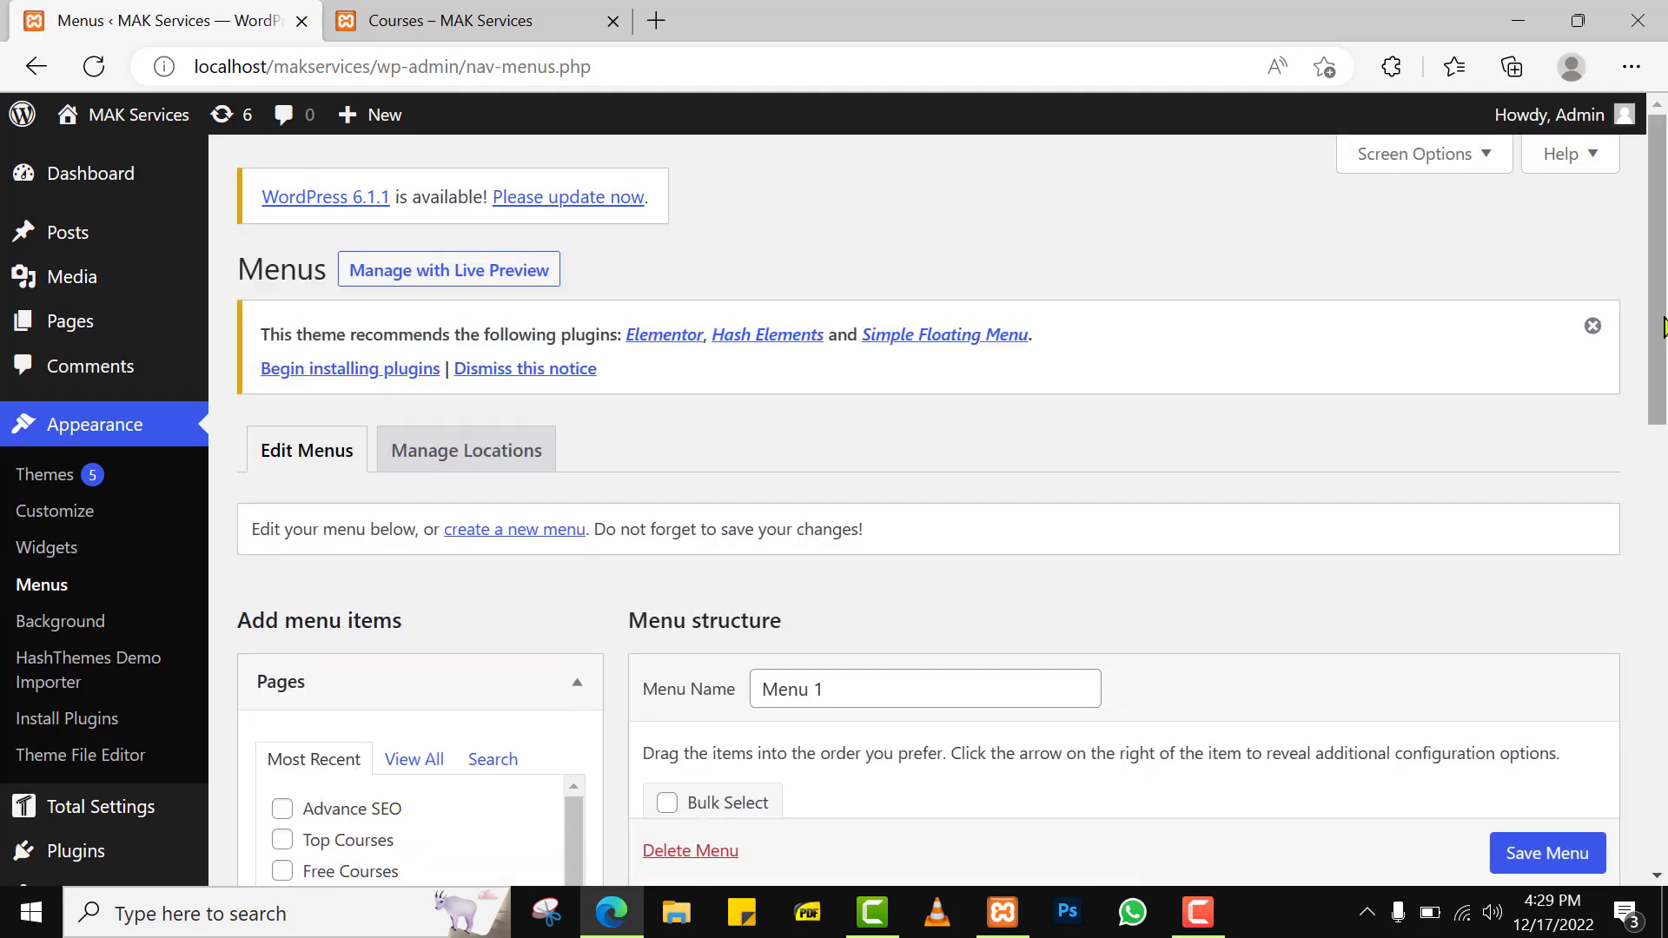
Add the Advance SEO, Graphic designing, Photoshop, WordPress and YT SEO pages to Menu 1.
{"action": "left_click_drag", "start_coordinate": [1663, 329], "coordinate": [1650, 551]}
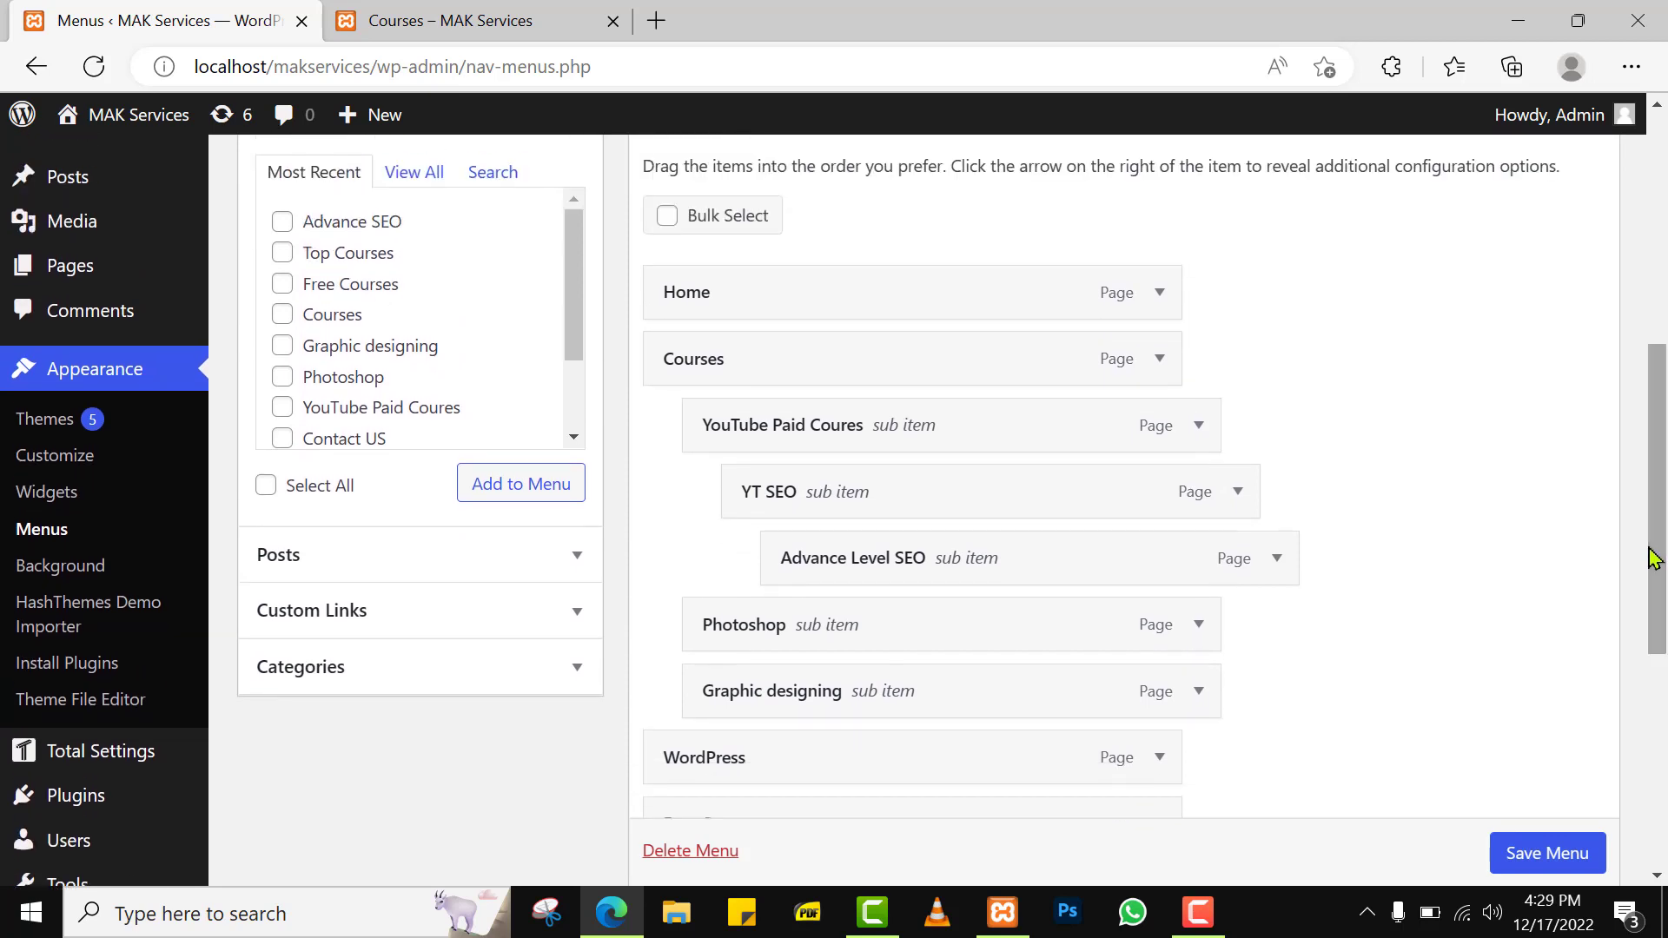
{"action": "left_click_drag", "start_coordinate": [574, 345], "coordinate": [572, 363]}
{"action": "left_click", "coordinate": [282, 345]}
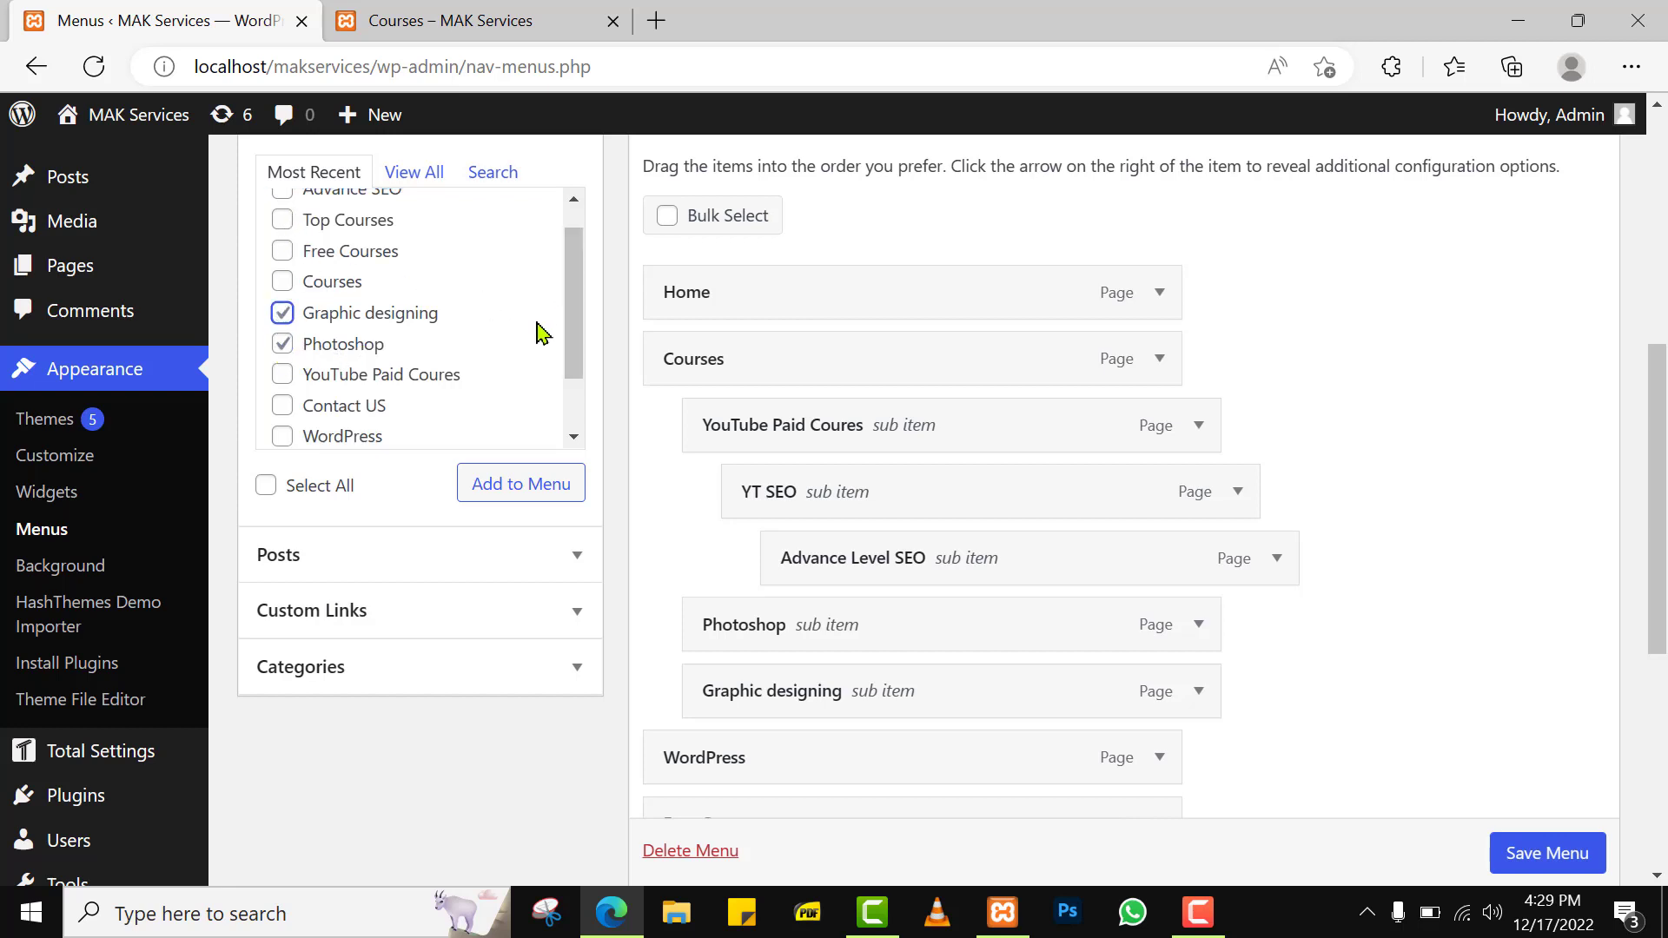
{"action": "left_click_drag", "start_coordinate": [580, 344], "coordinate": [581, 377]}
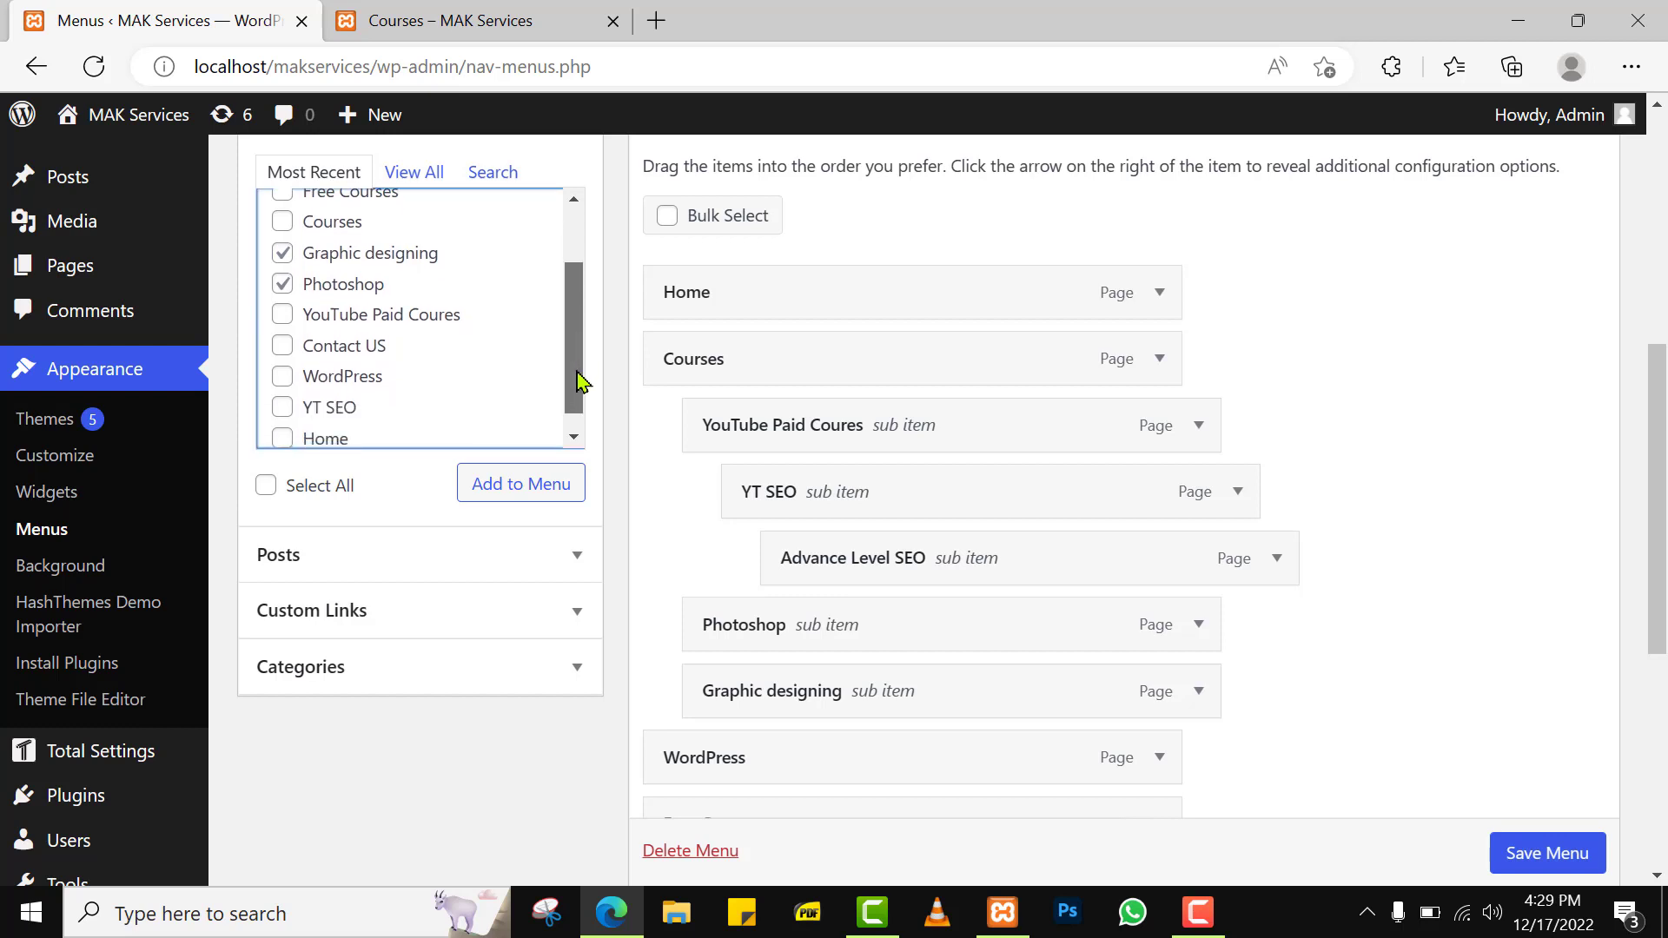
{"action": "left_click", "coordinate": [282, 376]}
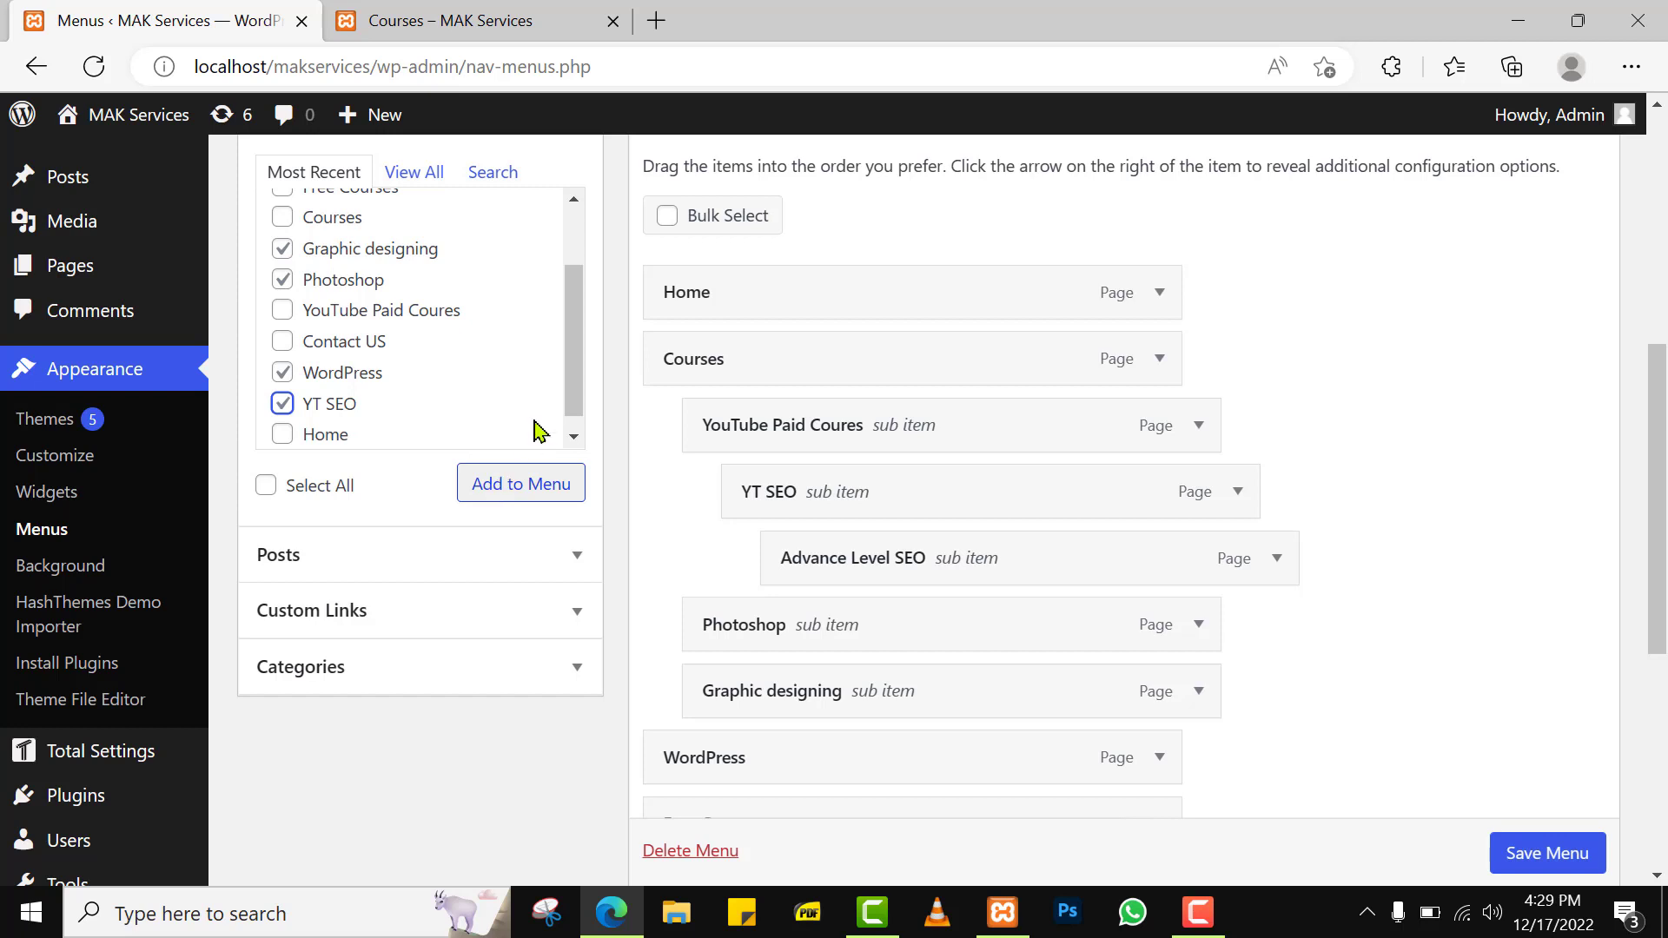
{"action": "left_click_drag", "start_coordinate": [569, 376], "coordinate": [576, 276]}
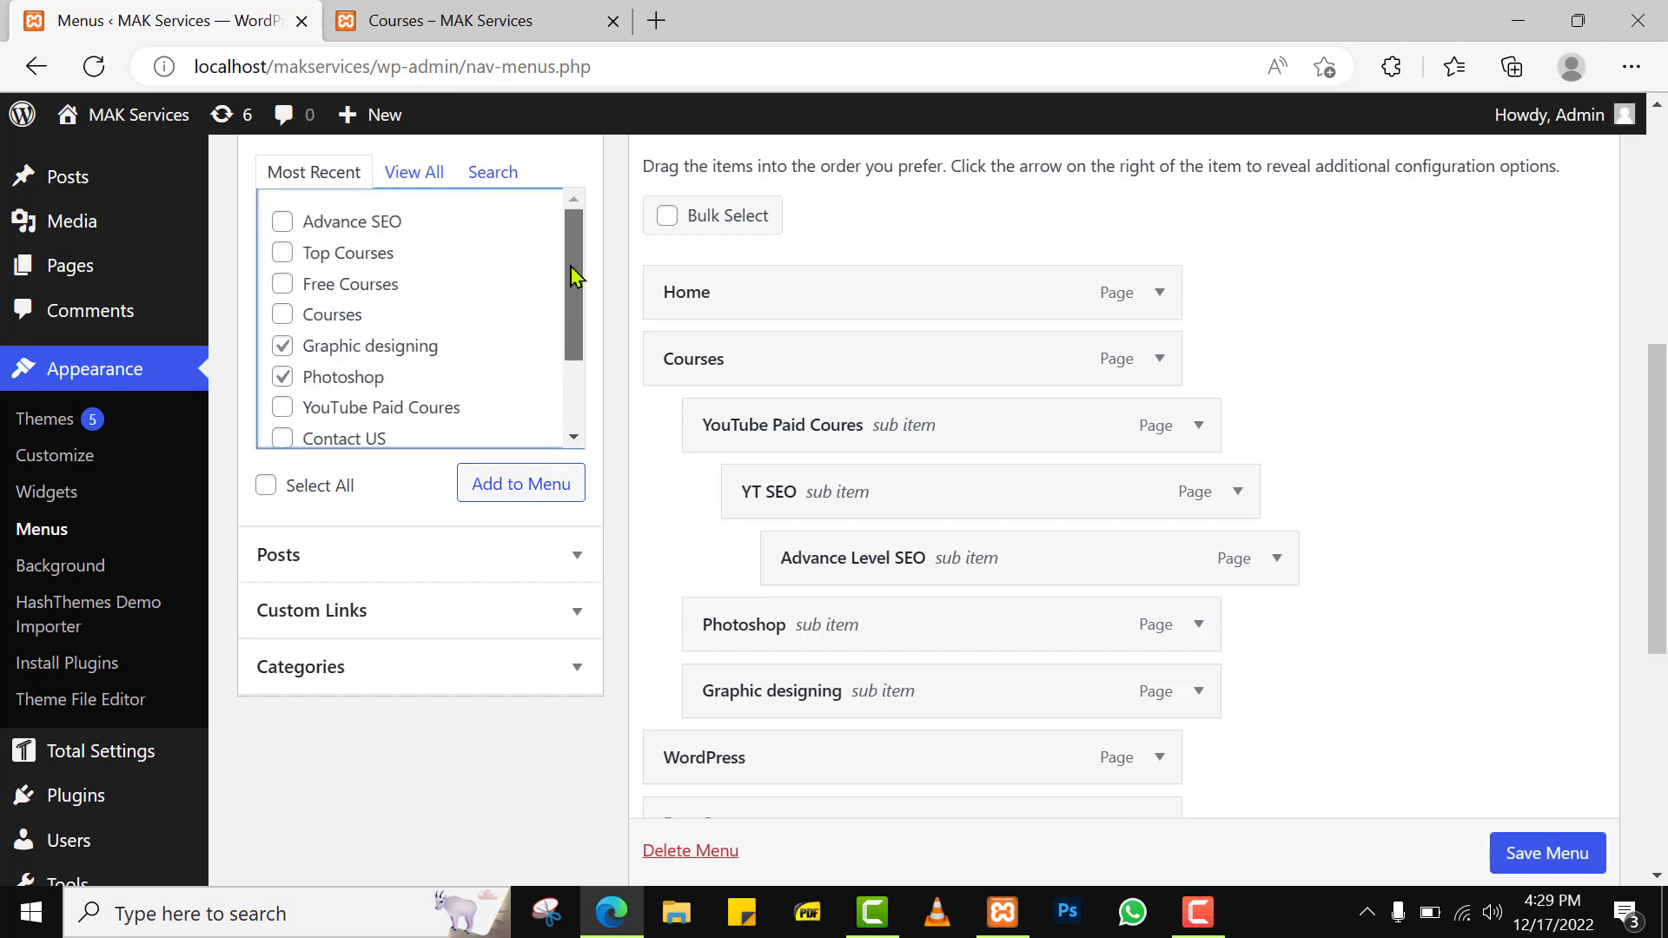
{"action": "left_click", "coordinate": [282, 222]}
{"action": "left_click", "coordinate": [513, 497]}
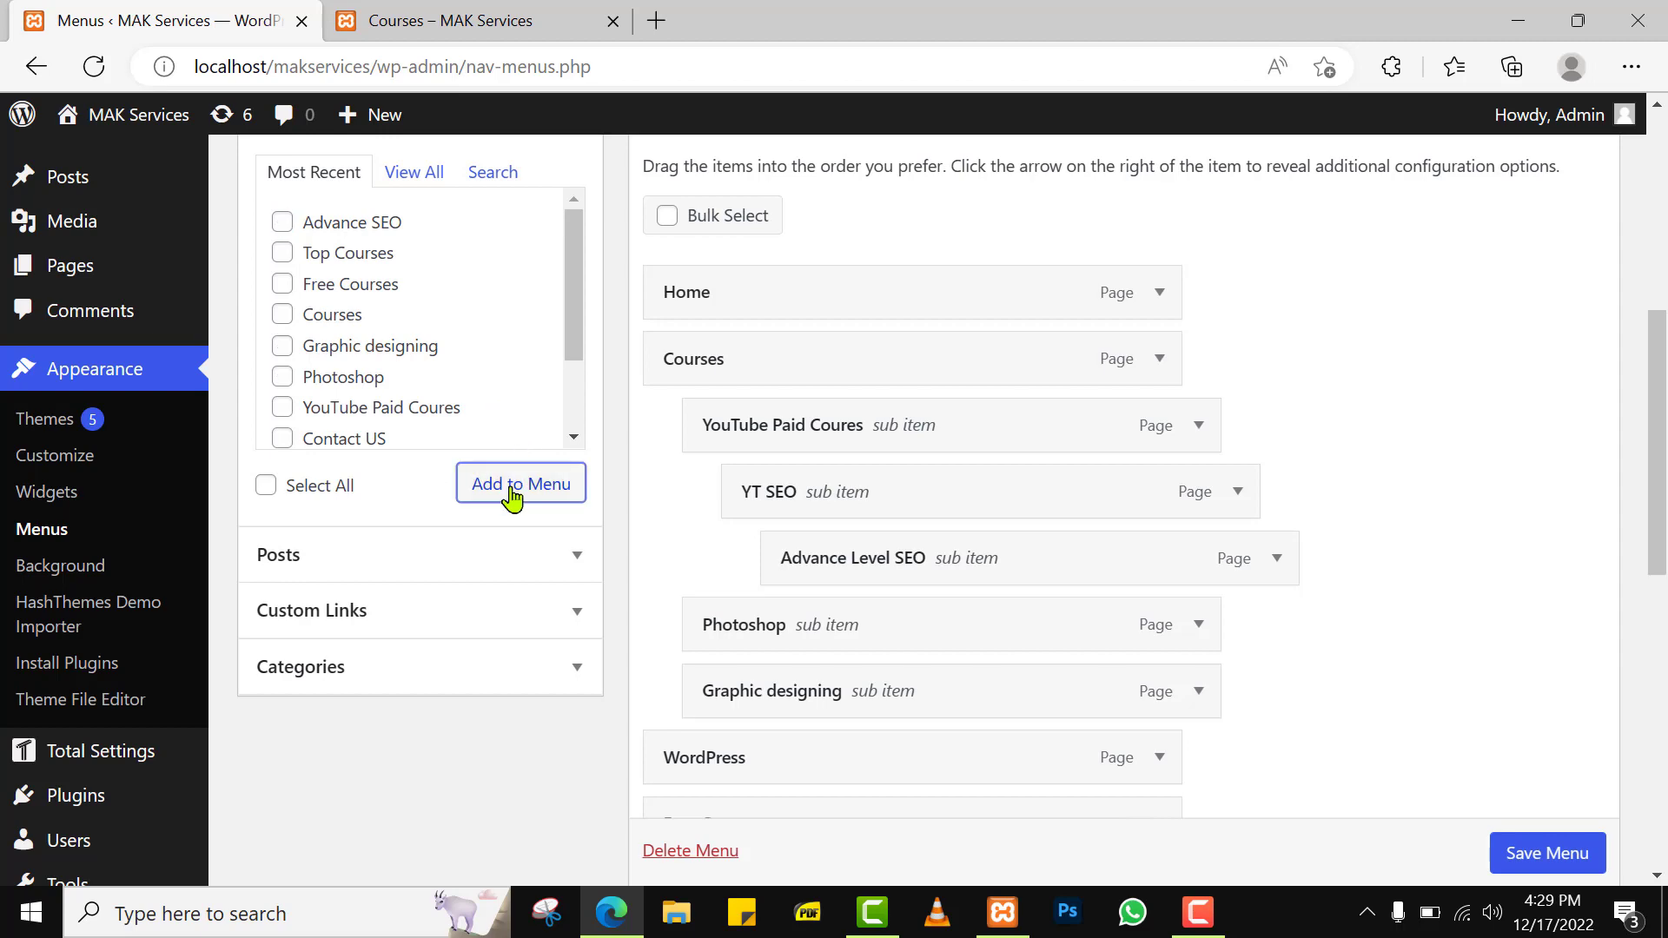
Move the newly added Photoshop, WordPress, Advance SEO, YT SEO and Graphic designing items directly below Free Courses, in that order.
{"action": "left_click_drag", "start_coordinate": [1662, 395], "coordinate": [1640, 550]}
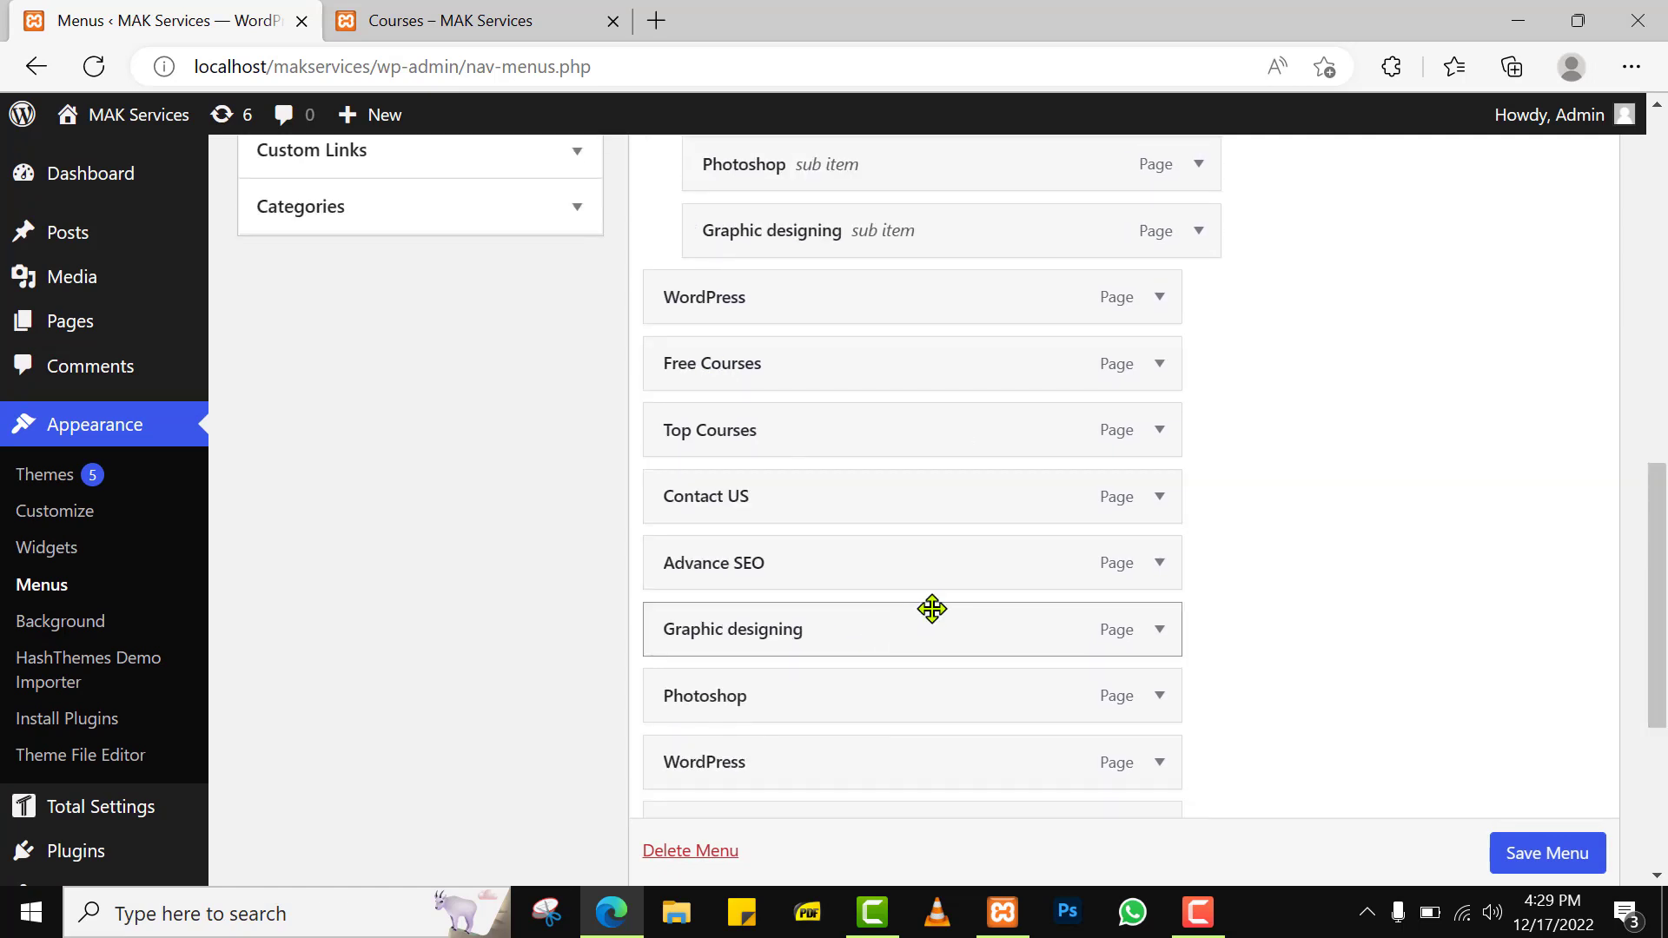
{"action": "left_click_drag", "start_coordinate": [862, 645], "coordinate": [831, 450]}
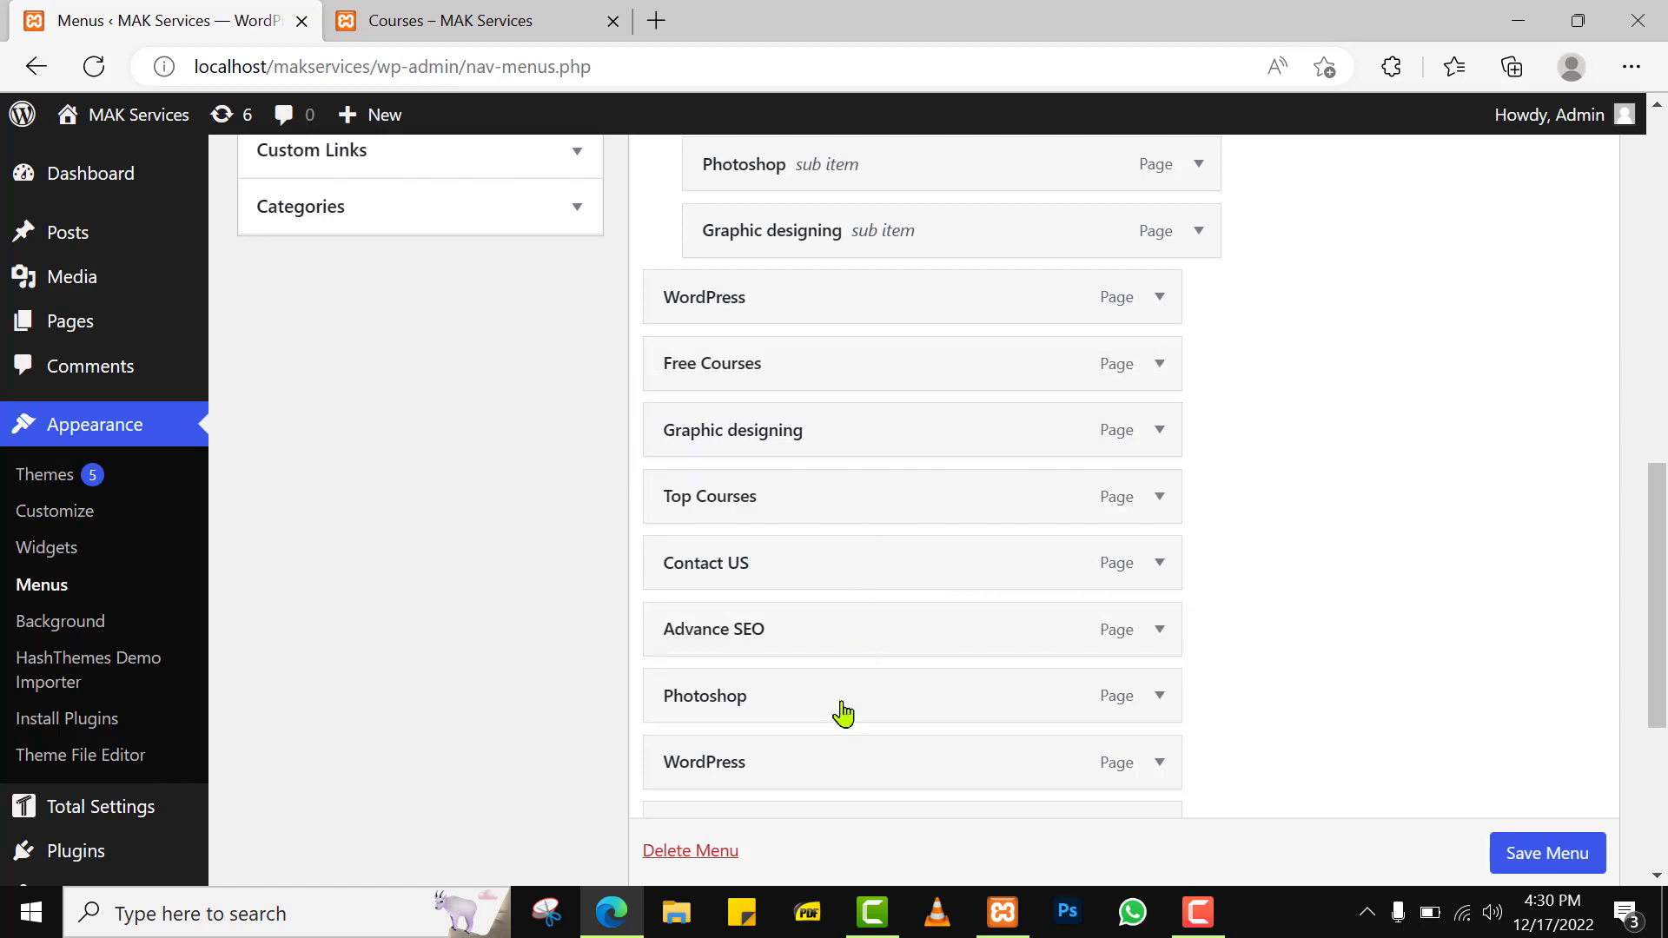
{"action": "left_click_drag", "start_coordinate": [841, 710], "coordinate": [815, 443]}
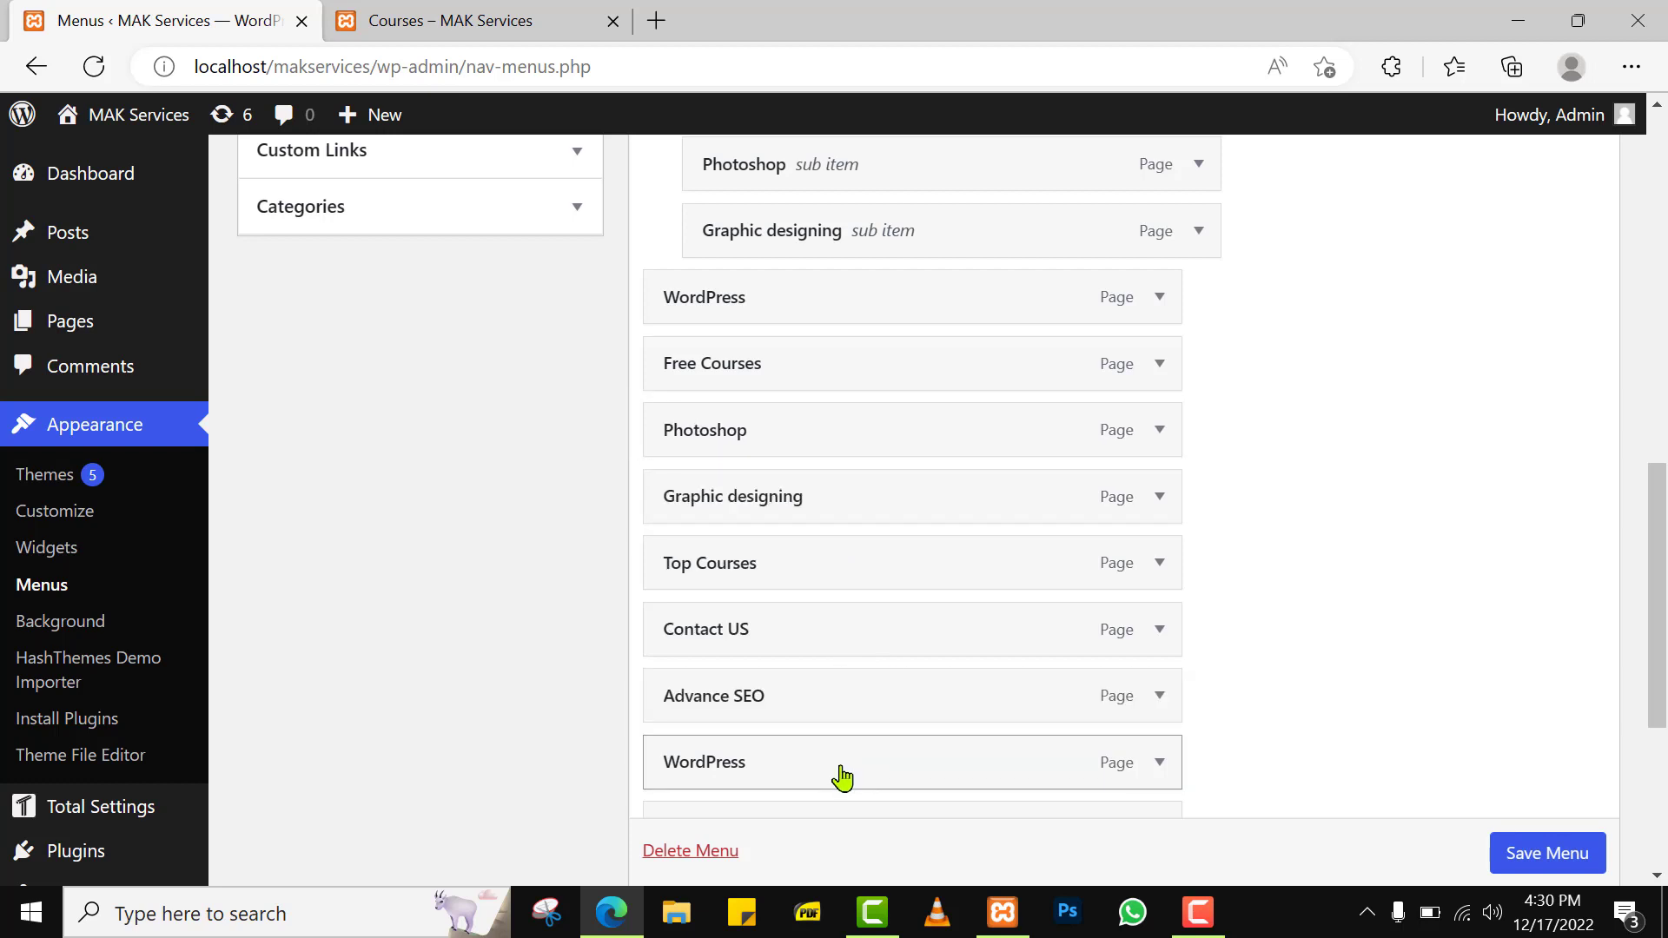
{"action": "left_click_drag", "start_coordinate": [841, 777], "coordinate": [812, 507]}
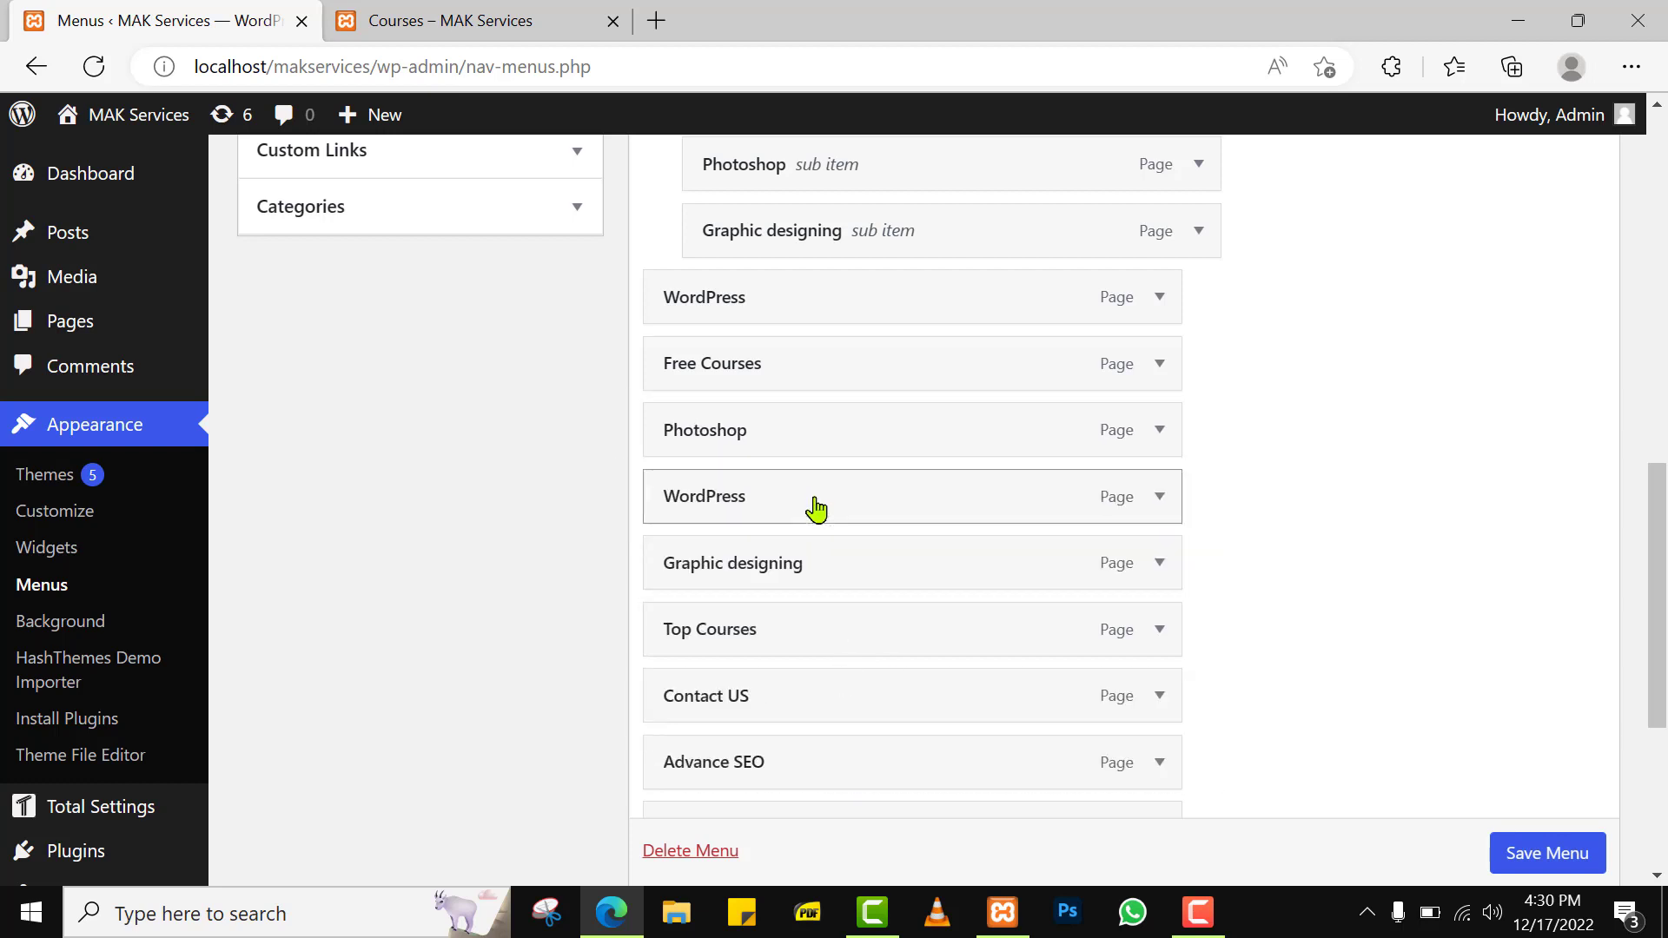
{"action": "left_click_drag", "start_coordinate": [1657, 573], "coordinate": [1665, 639]}
{"action": "left_click_drag", "start_coordinate": [1028, 643], "coordinate": [1008, 380]}
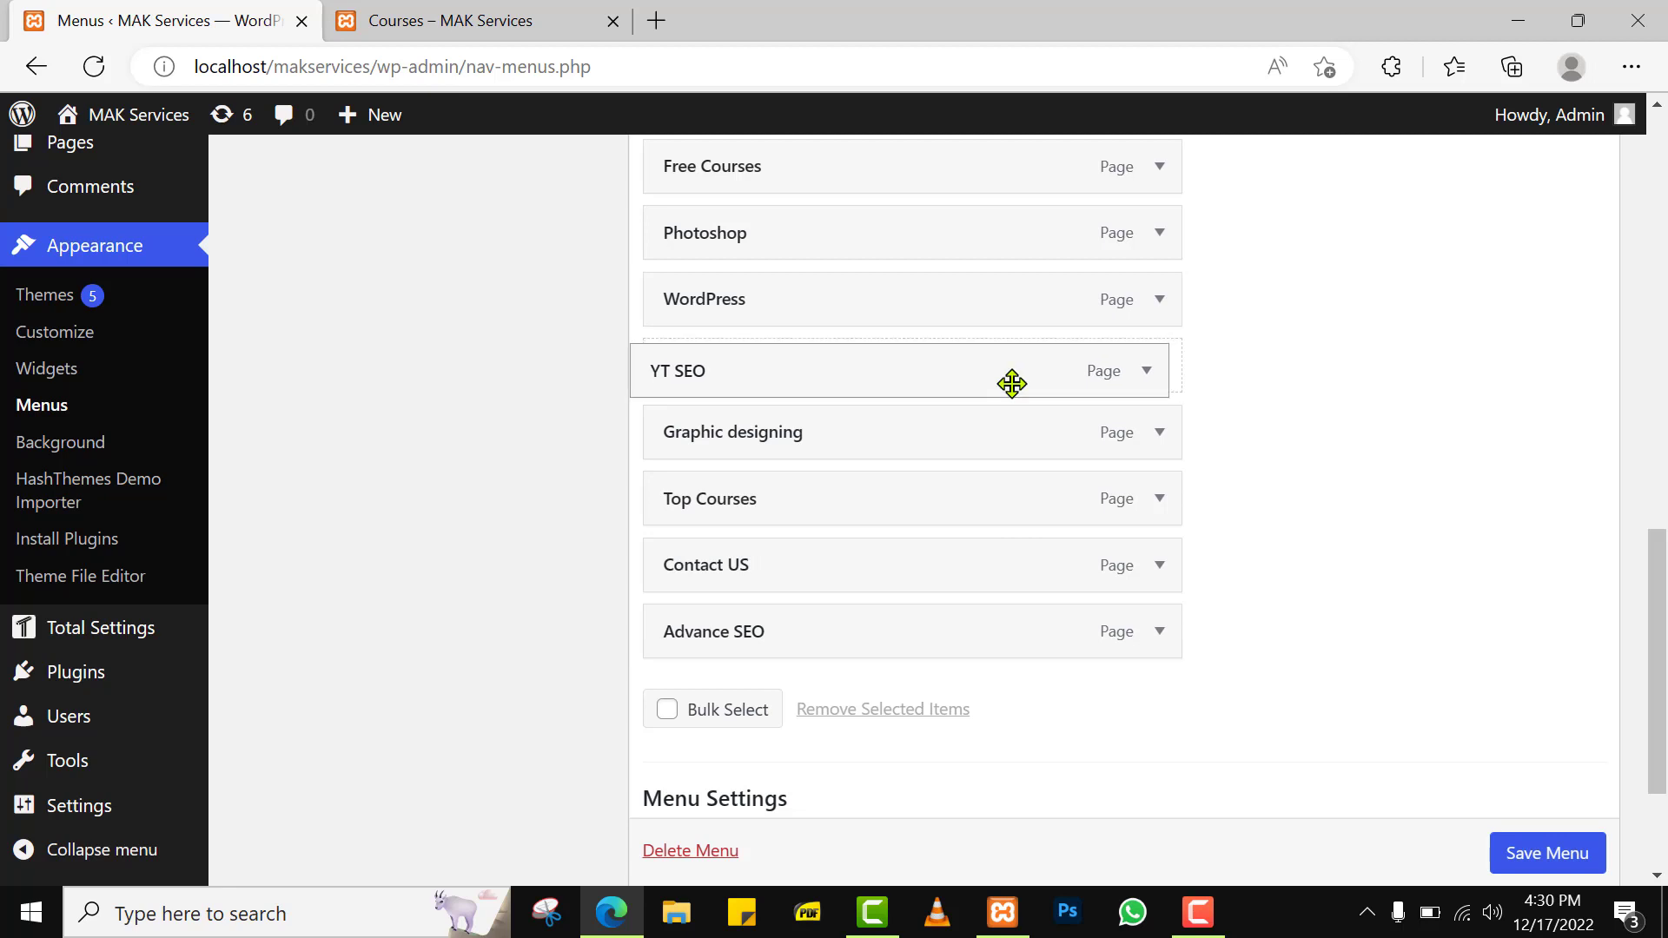
{"action": "left_click_drag", "start_coordinate": [973, 648], "coordinate": [953, 398]}
Nest Photoshop, WordPress, YT SEO and Advance SEO in that order as first-level sub items of Free Courses, and save the menu.
{"action": "left_click_drag", "start_coordinate": [1653, 604], "coordinate": [1655, 557]}
{"action": "left_click_drag", "start_coordinate": [912, 406], "coordinate": [951, 414]}
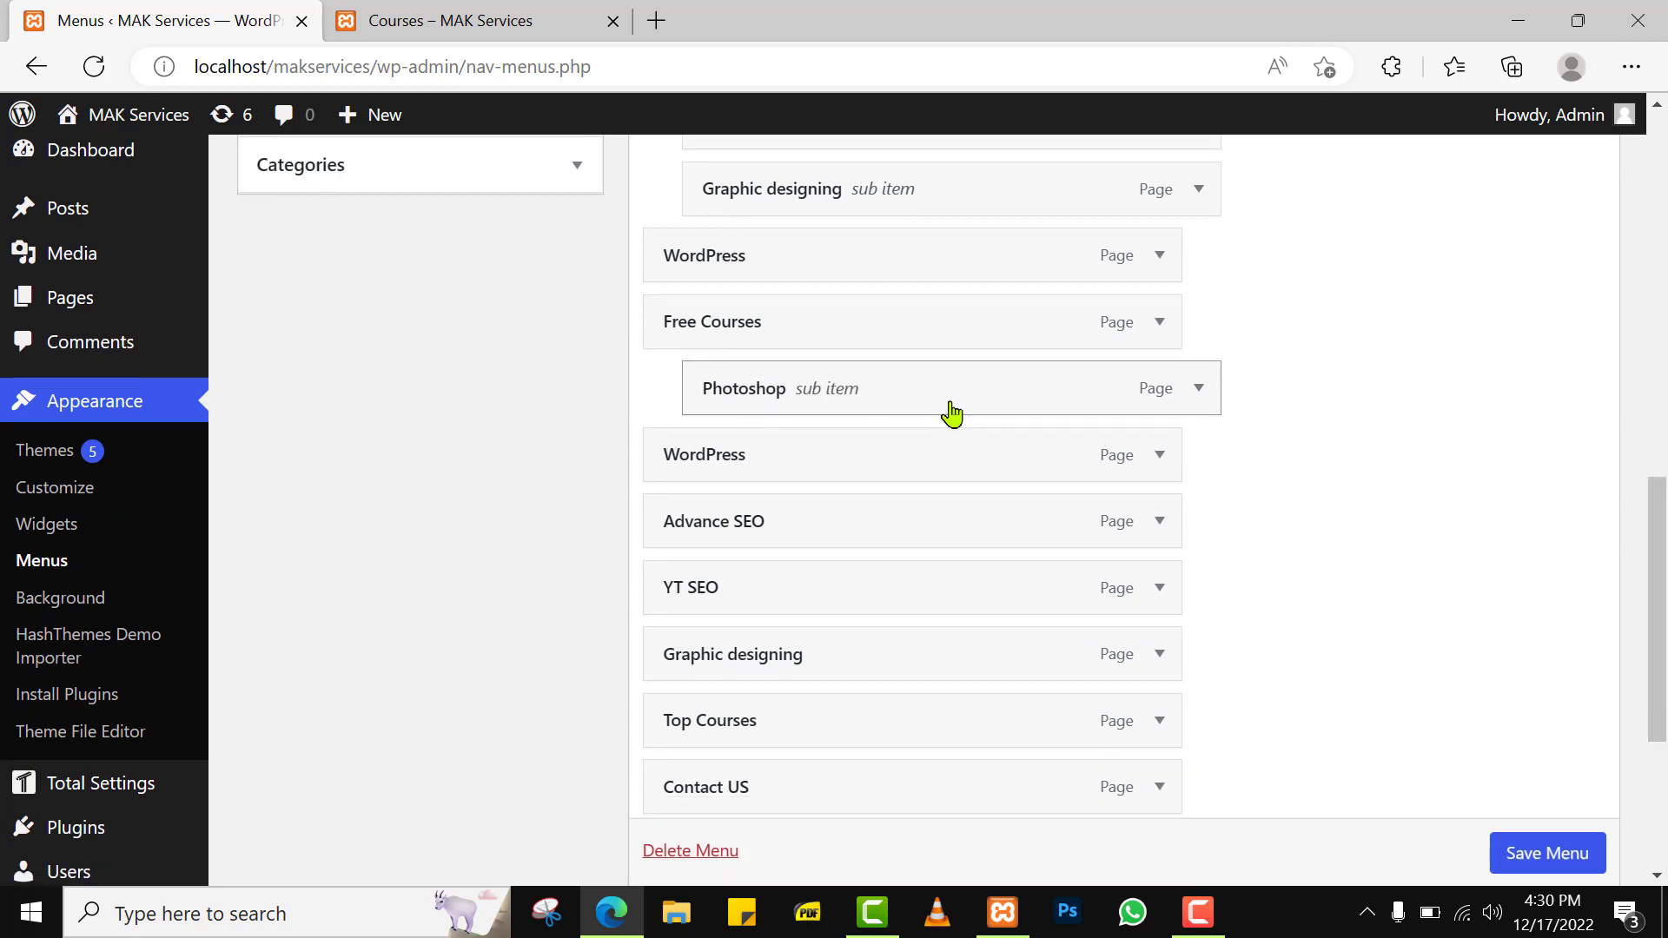
{"action": "left_click_drag", "start_coordinate": [854, 470], "coordinate": [919, 466]}
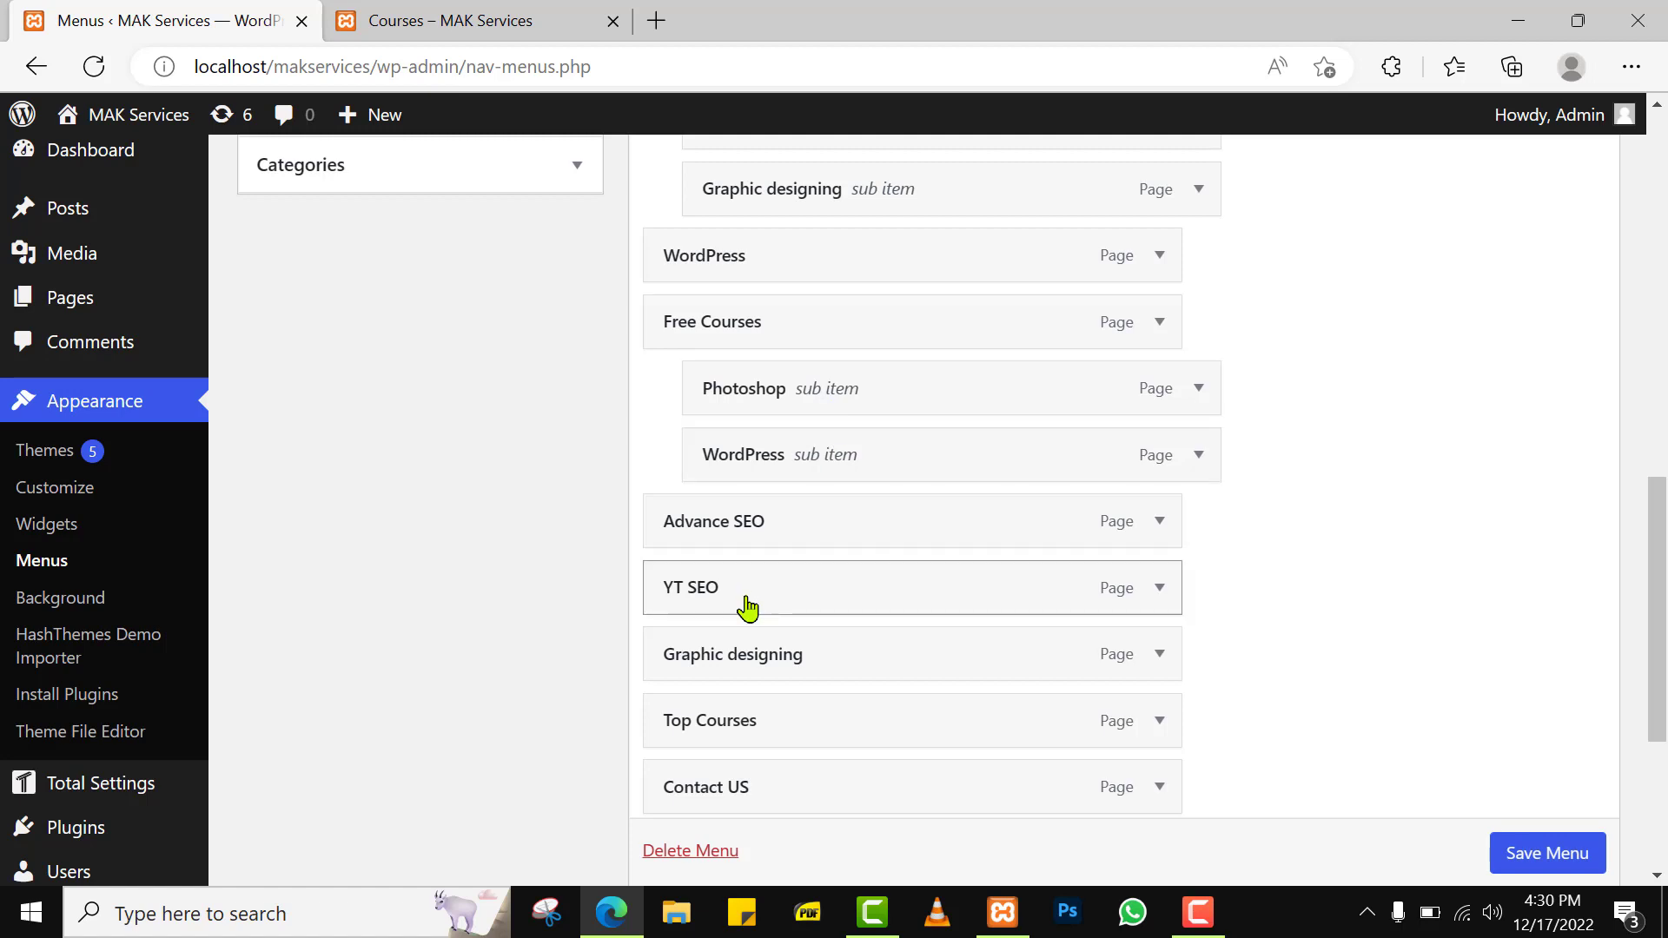
{"action": "left_click_drag", "start_coordinate": [747, 601], "coordinate": [792, 539]}
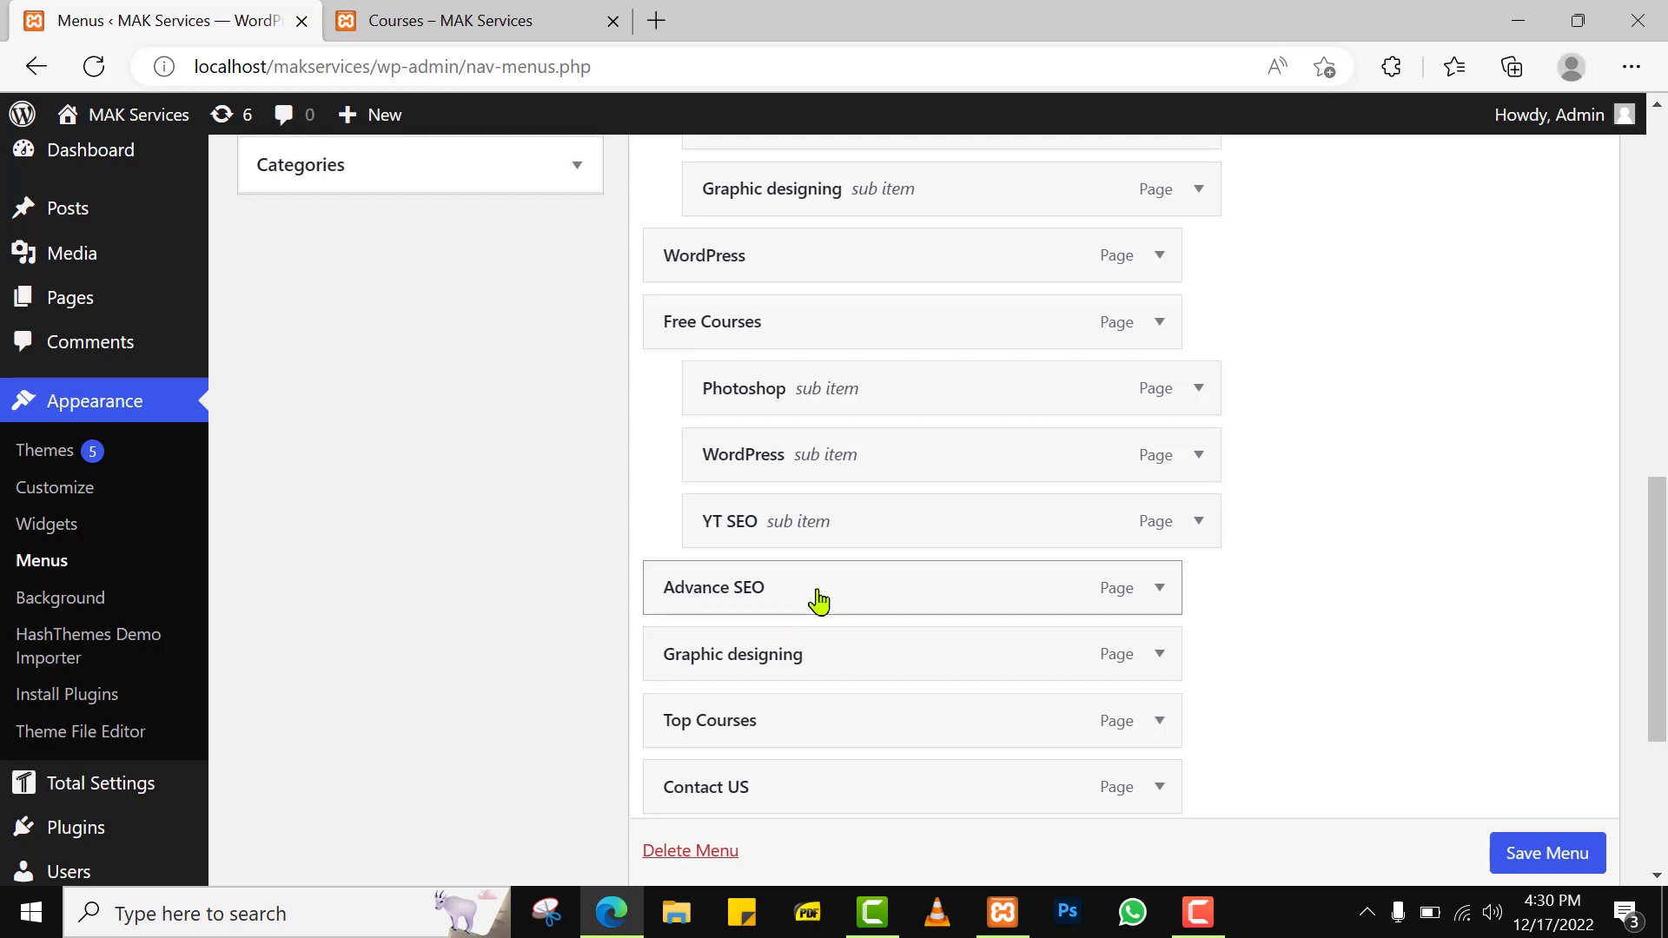
{"action": "left_click_drag", "start_coordinate": [889, 587], "coordinate": [906, 599]}
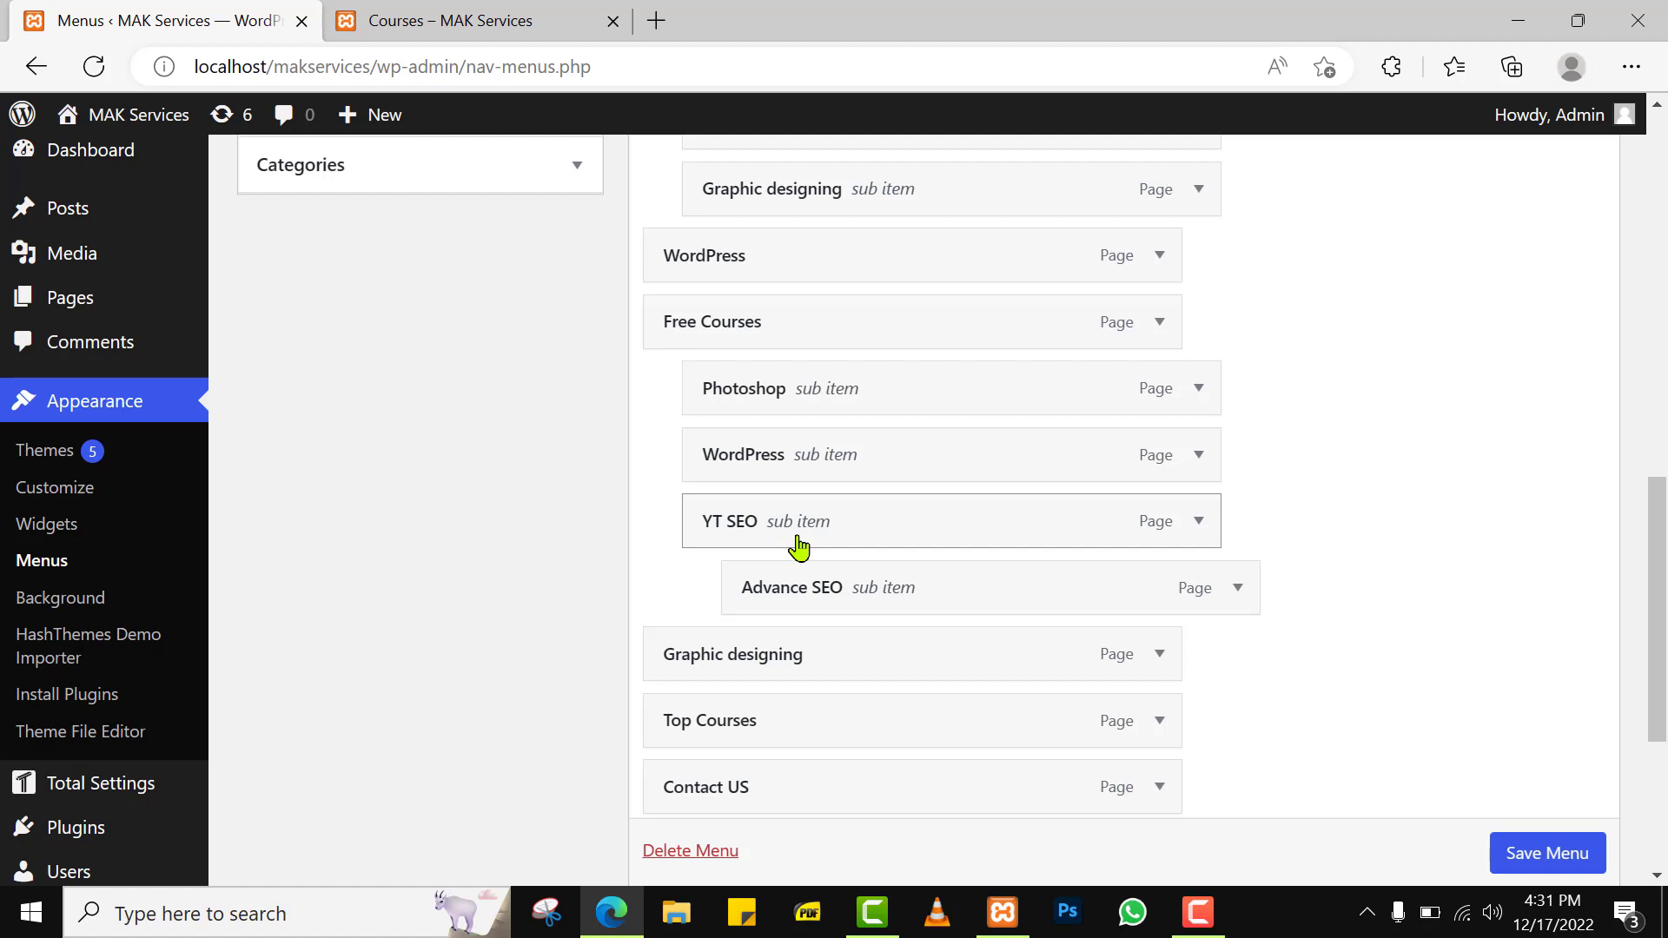
{"action": "mouse_move", "coordinate": [815, 600]}
{"action": "left_mouse_down"}
{"action": "mouse_move", "coordinate": [758, 606]}
{"action": "mouse_move", "coordinate": [787, 605]}
{"action": "left_mouse_up"}
{"action": "left_click", "coordinate": [1518, 854]}
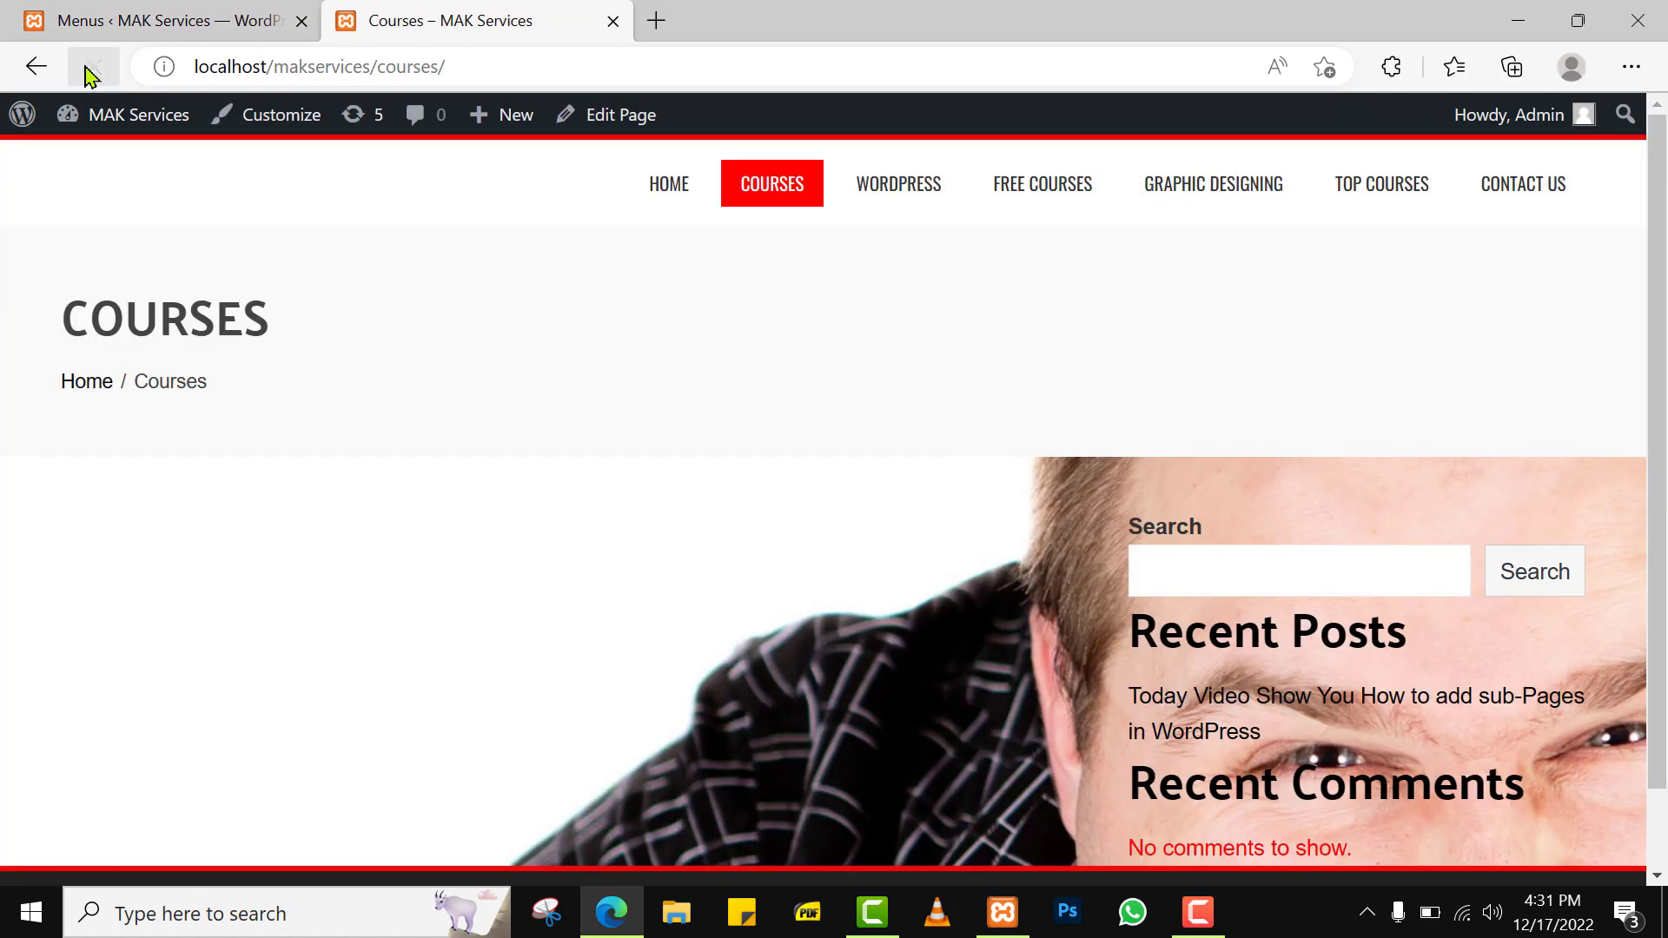
Check the Free Courses submenu on the live site, and in Menu 1 nest its Advance SEO item under YT SEO and save.
{"action": "mouse_move", "coordinate": [1093, 187]}
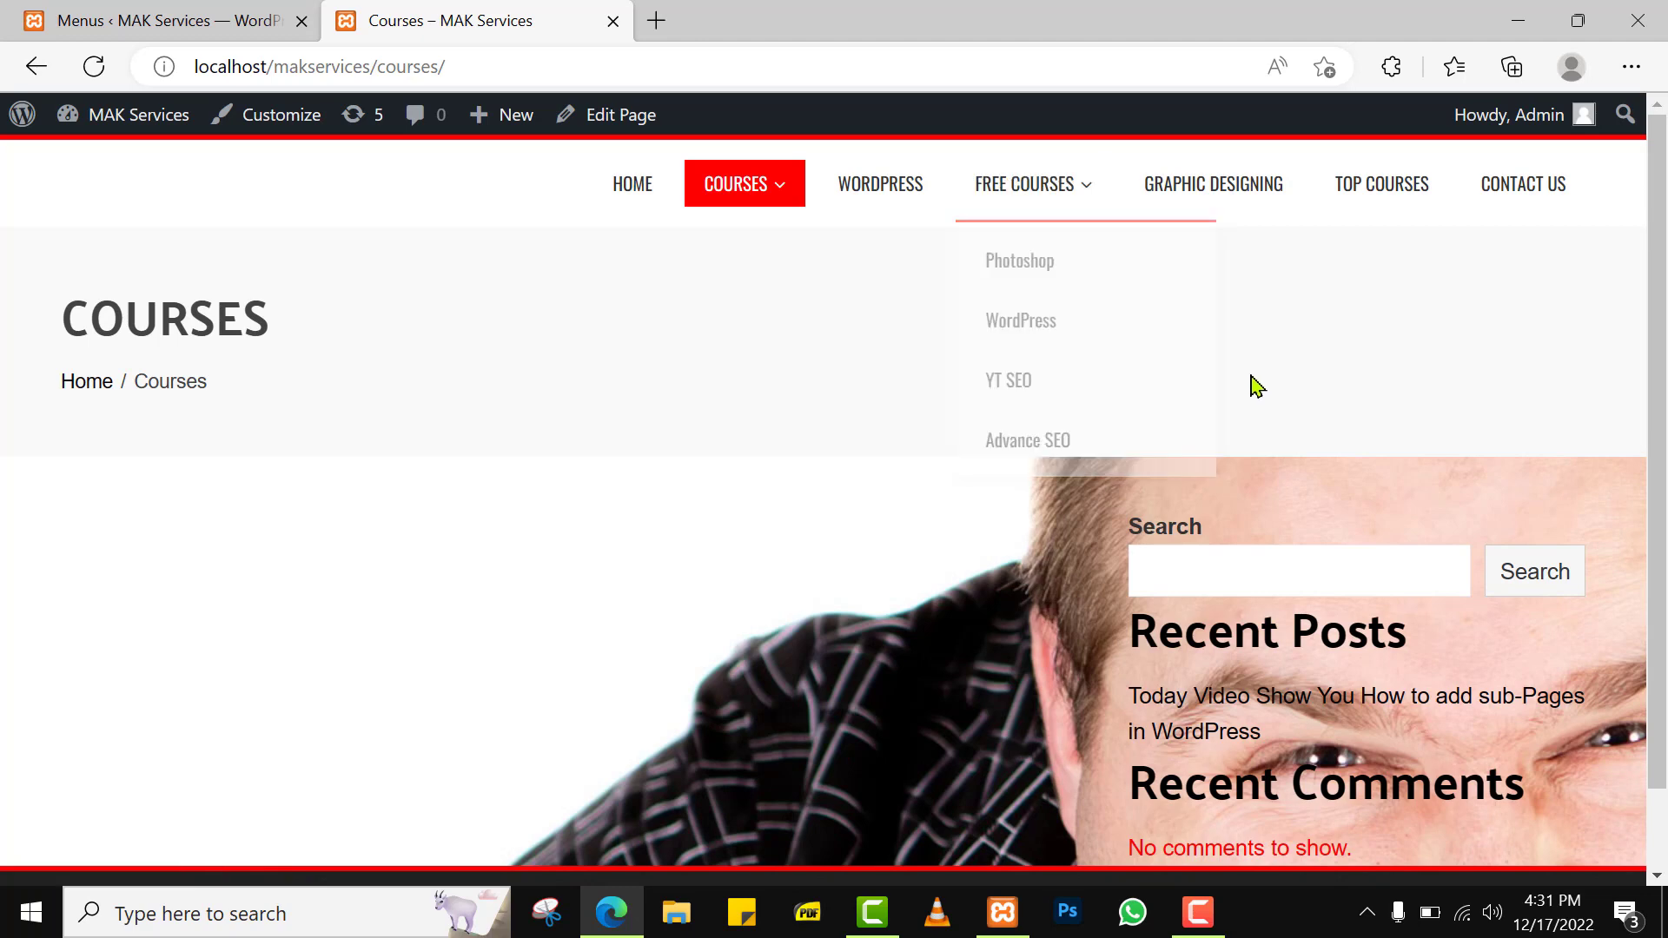
{"action": "left_click", "coordinate": [279, 13]}
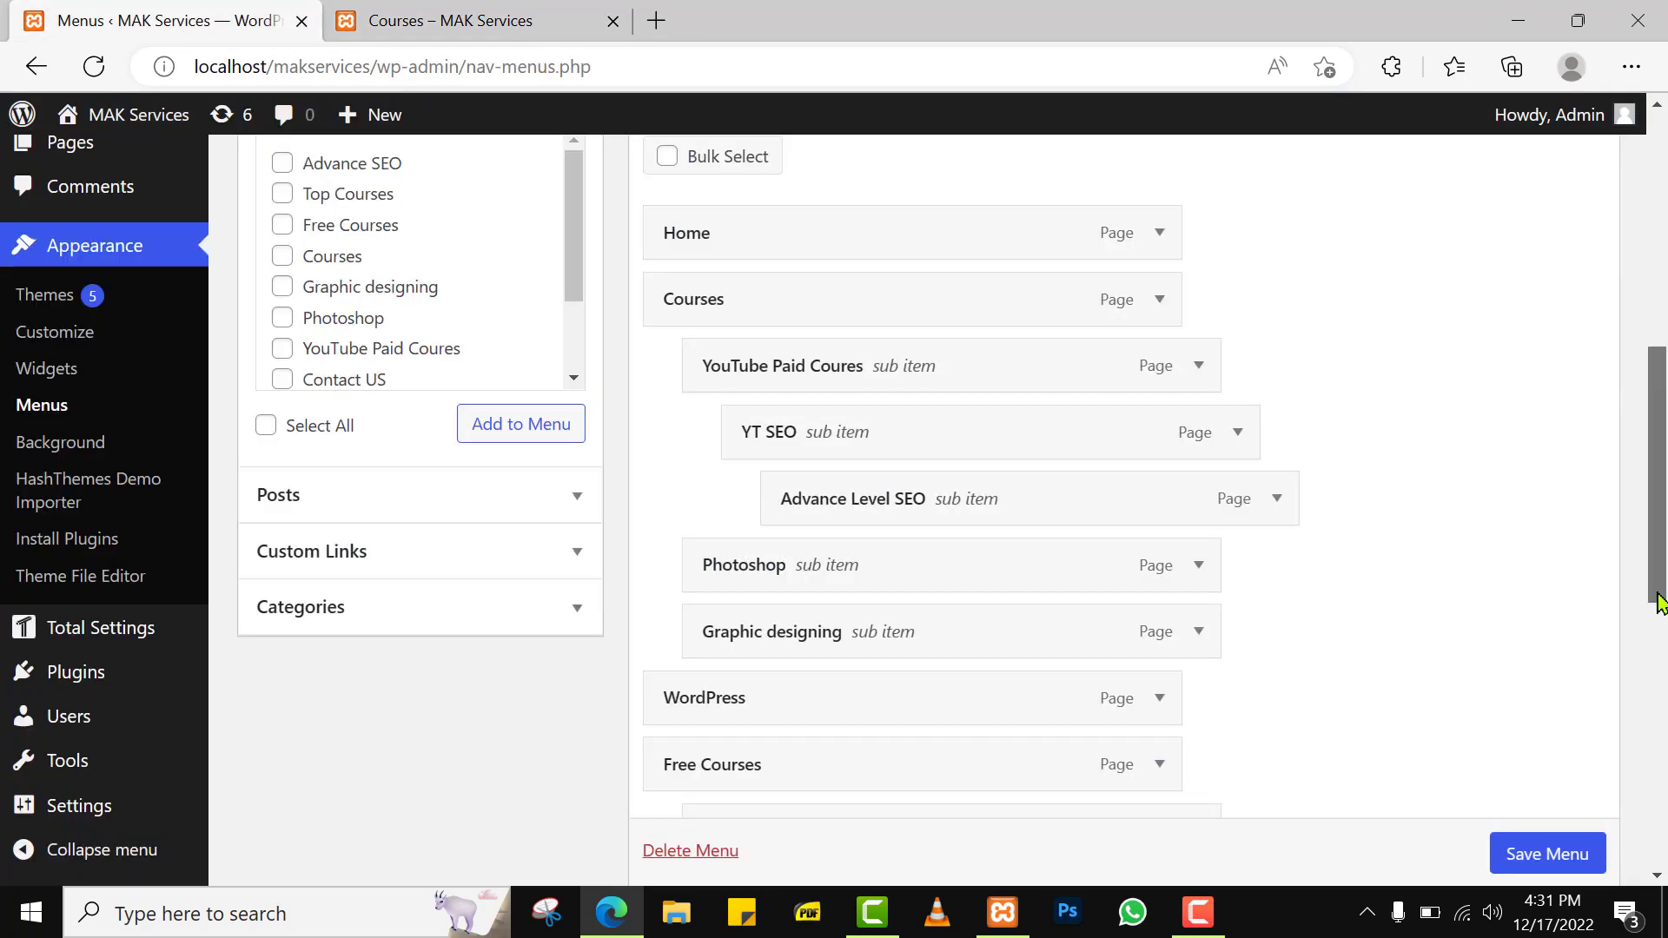
{"action": "scroll", "coordinate": [1655, 596], "scroll_direction": "down", "scroll_amount": 1}
{"action": "scroll", "coordinate": [1659, 604], "scroll_direction": "up", "scroll_amount": 1}
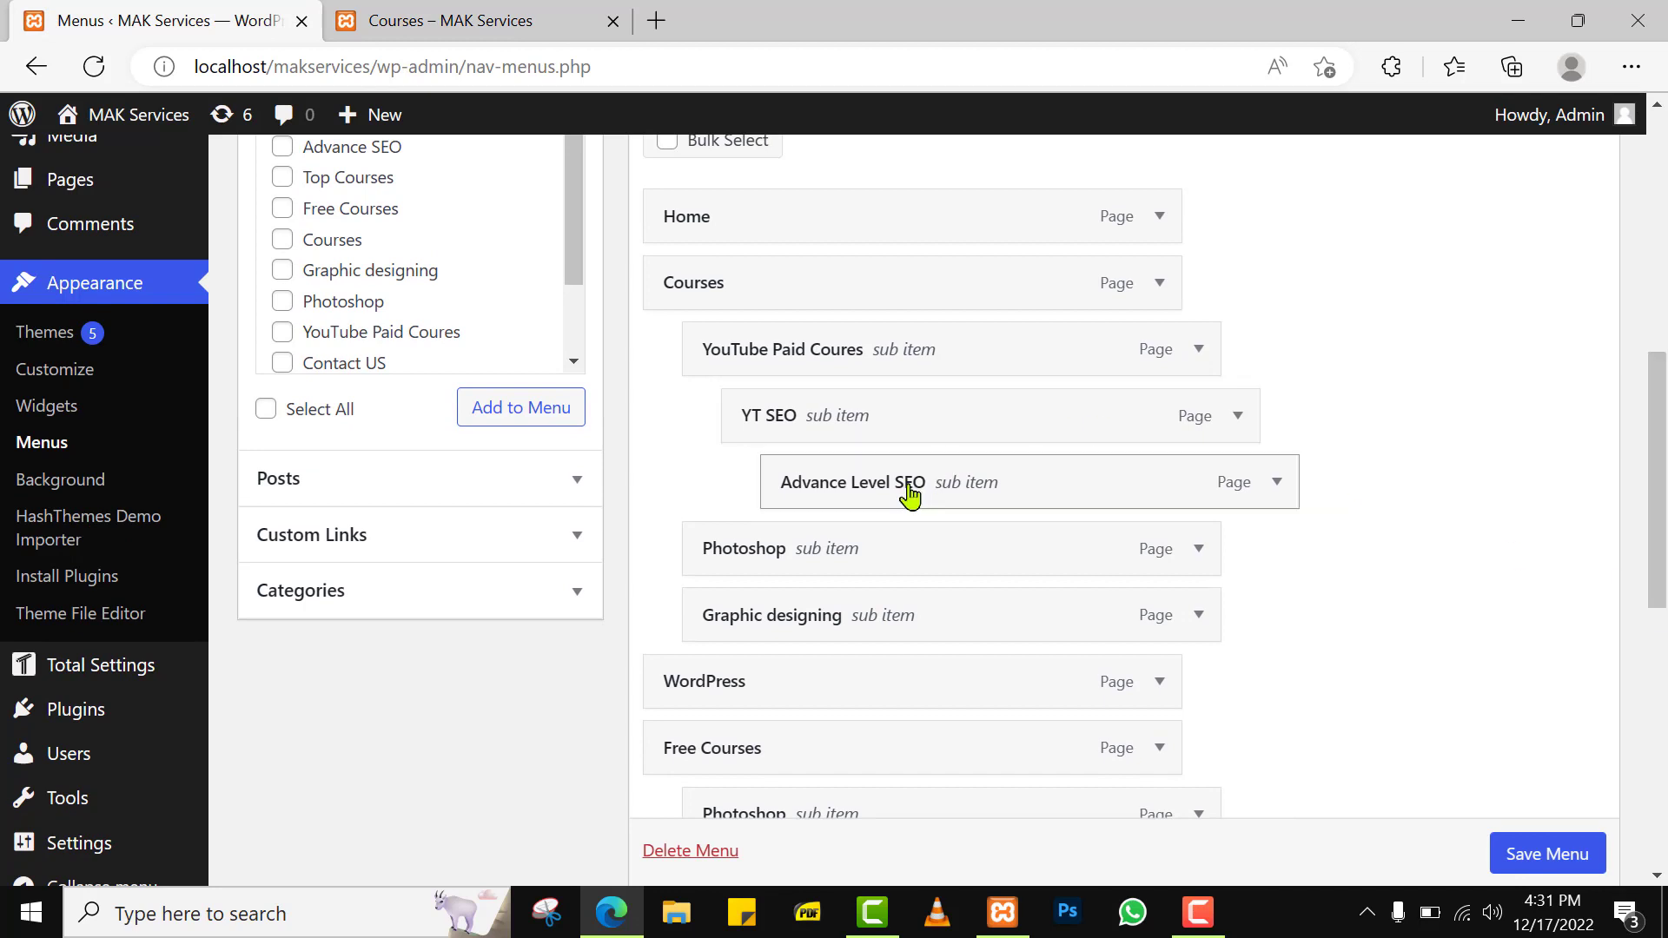
{"action": "left_click_drag", "start_coordinate": [1659, 493], "coordinate": [1659, 669]}
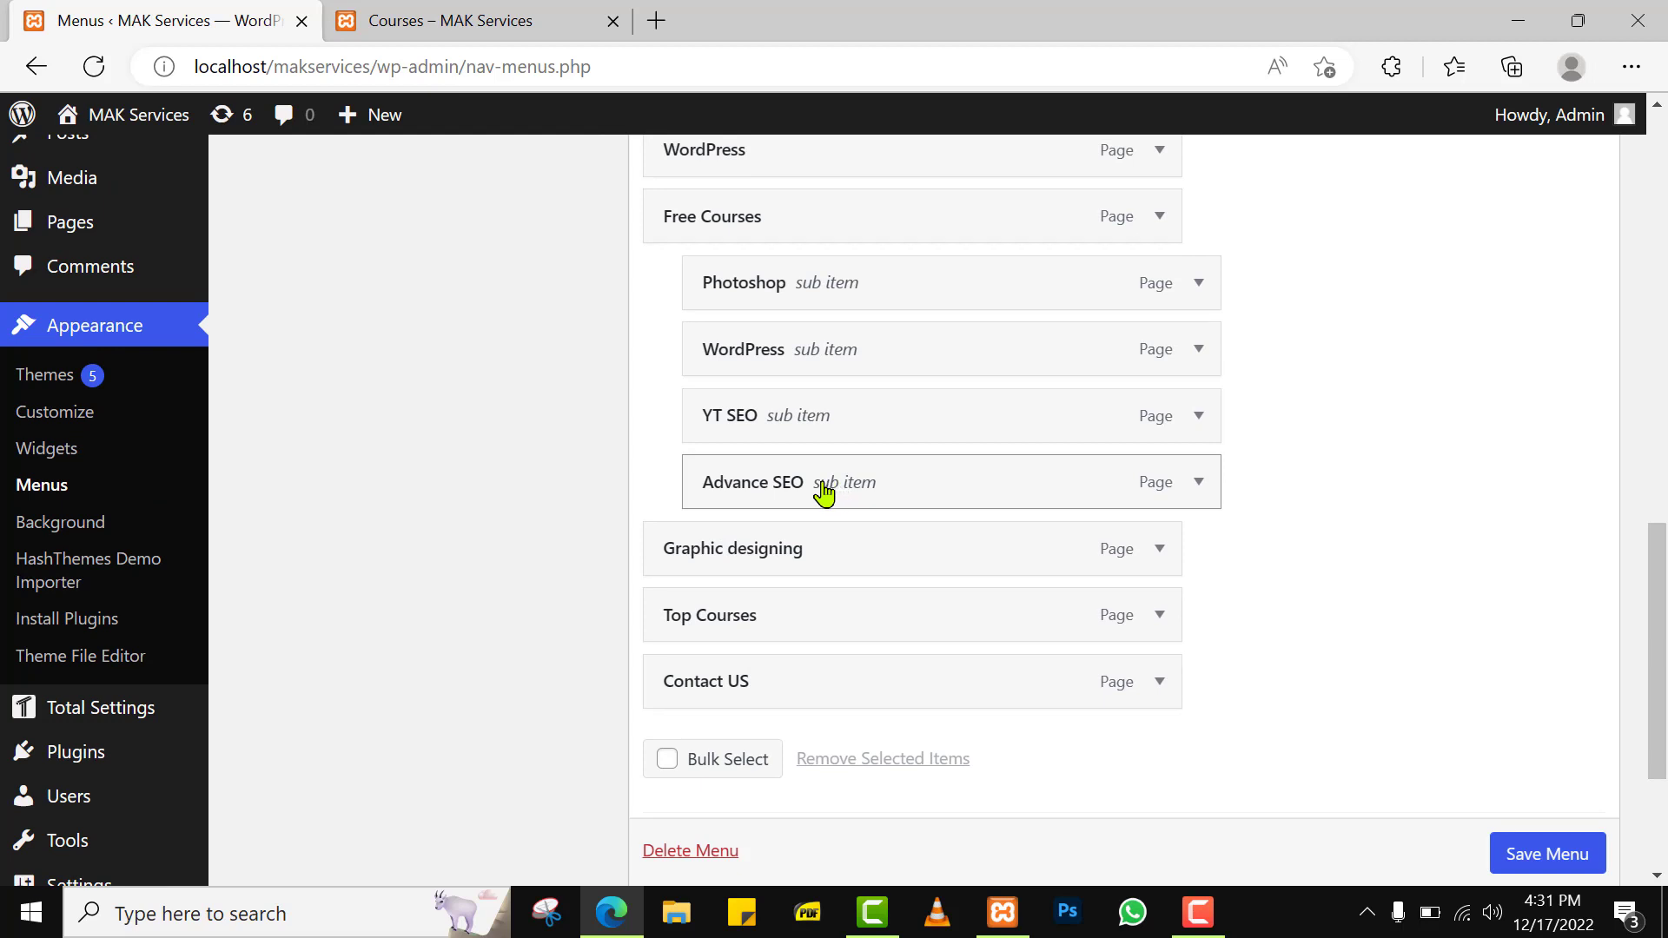
{"action": "left_click_drag", "start_coordinate": [823, 492], "coordinate": [876, 491]}
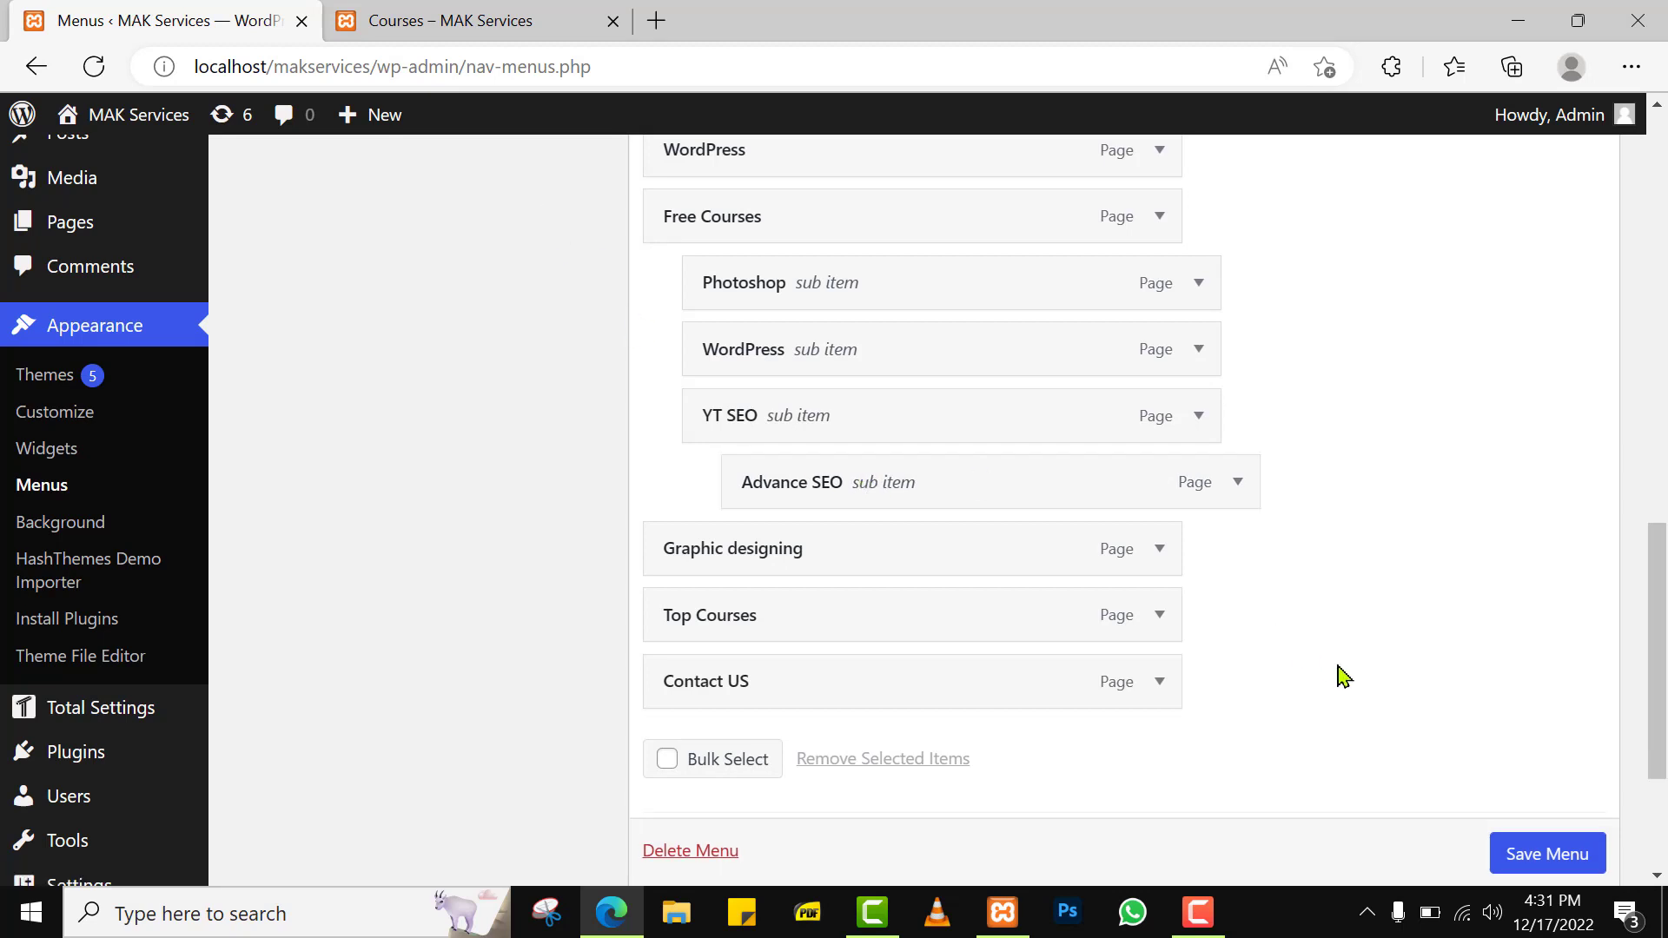
{"action": "scroll", "coordinate": [1576, 853], "scroll_direction": "down", "scroll_amount": 1}
{"action": "left_click", "coordinate": [1576, 853]}
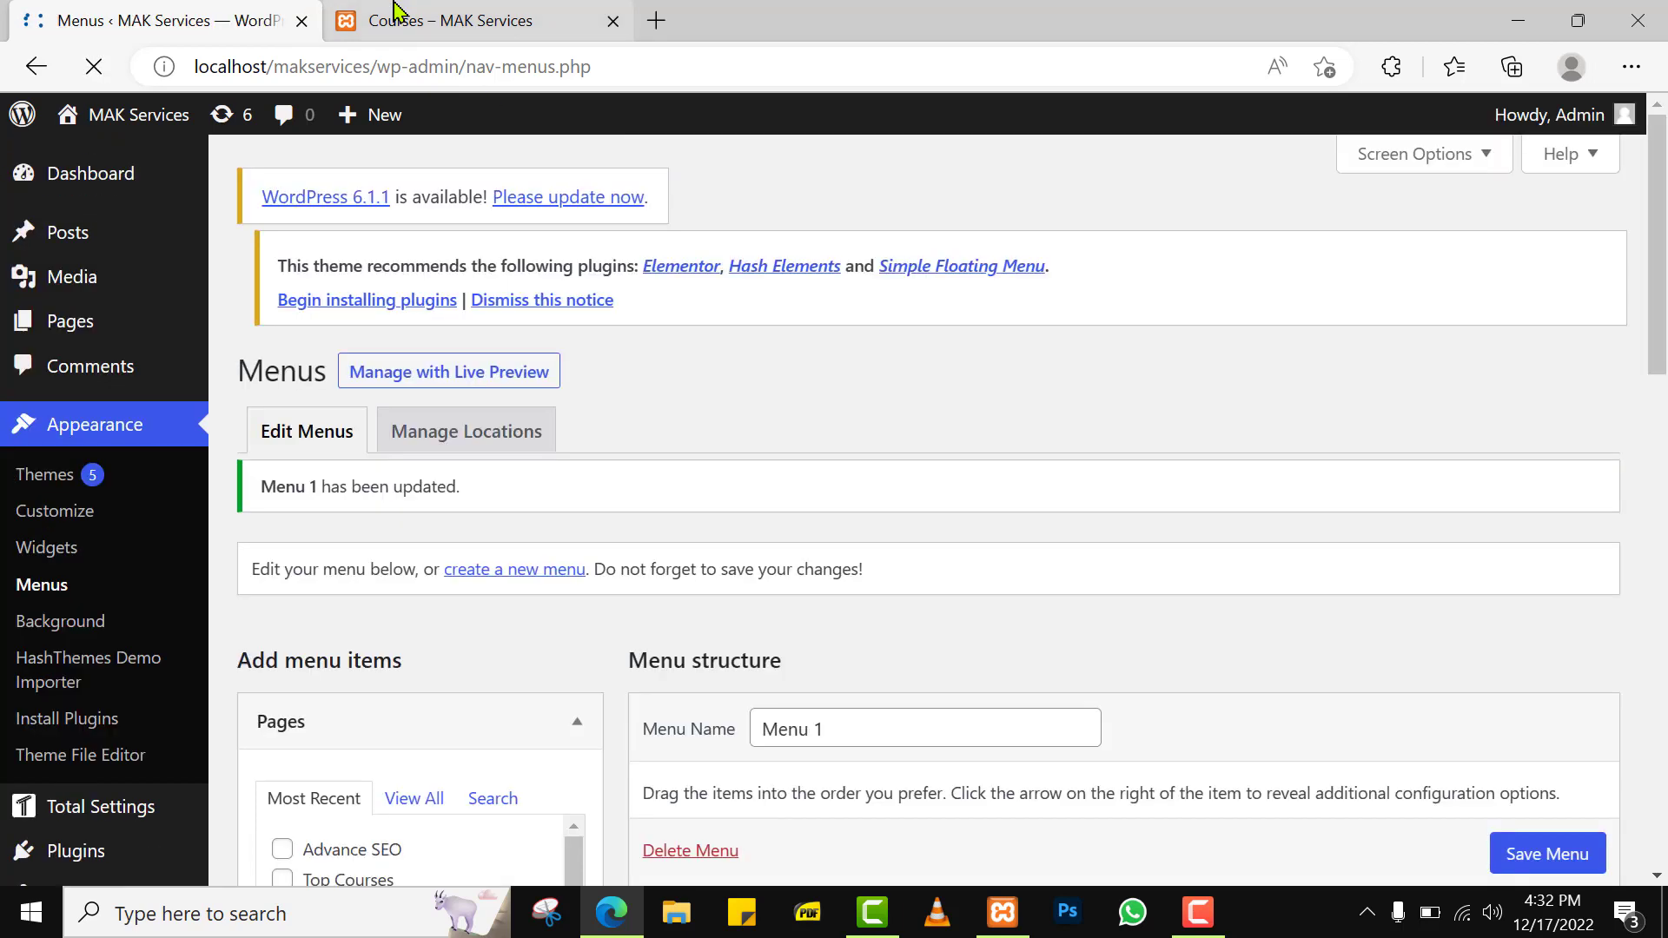
Reload the live Courses page and examine the YT SEO submenu inside Free Courses.
{"action": "left_click", "coordinate": [364, 21]}
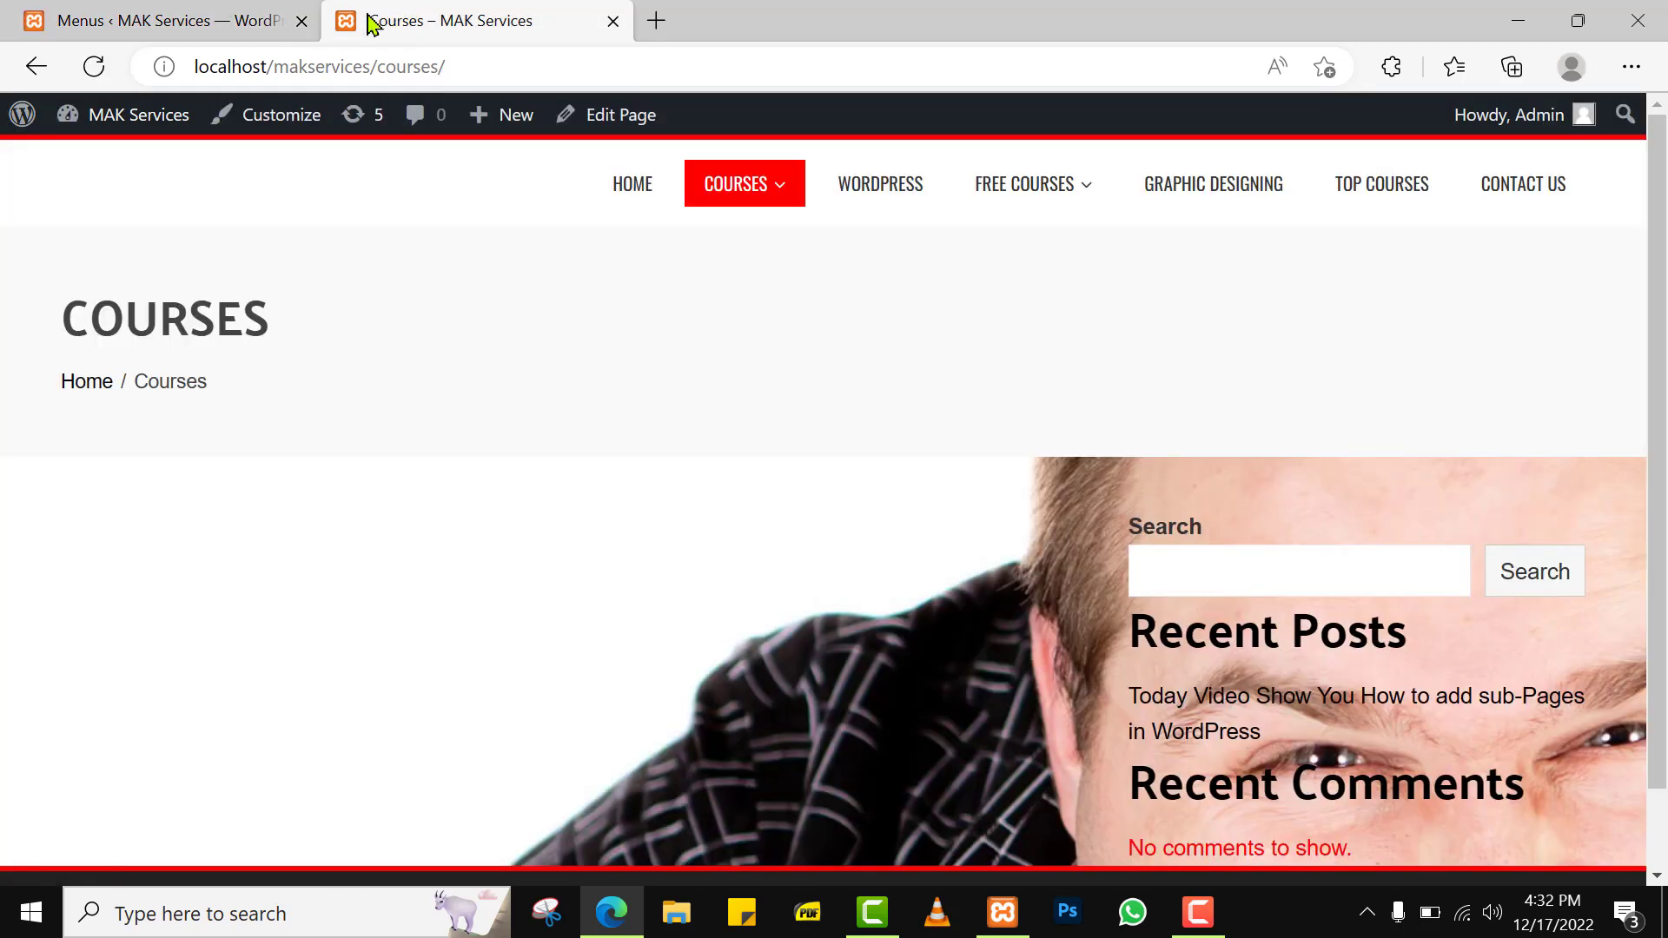
{"action": "left_click", "coordinate": [93, 67]}
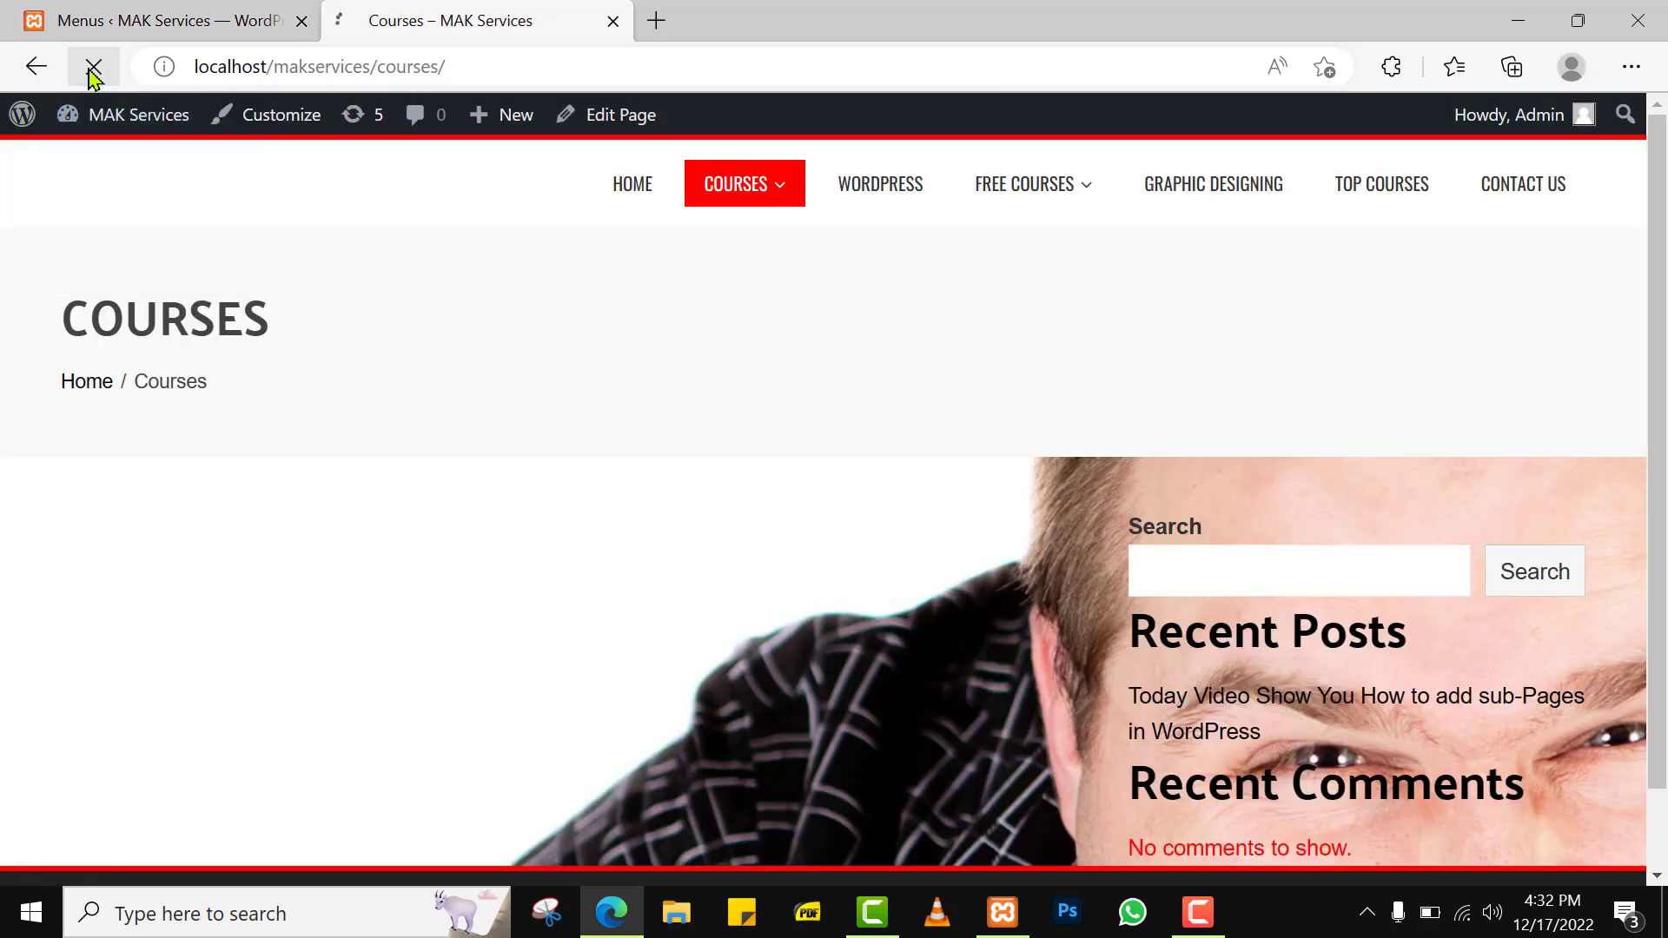
{"action": "mouse_move", "coordinate": [1101, 222]}
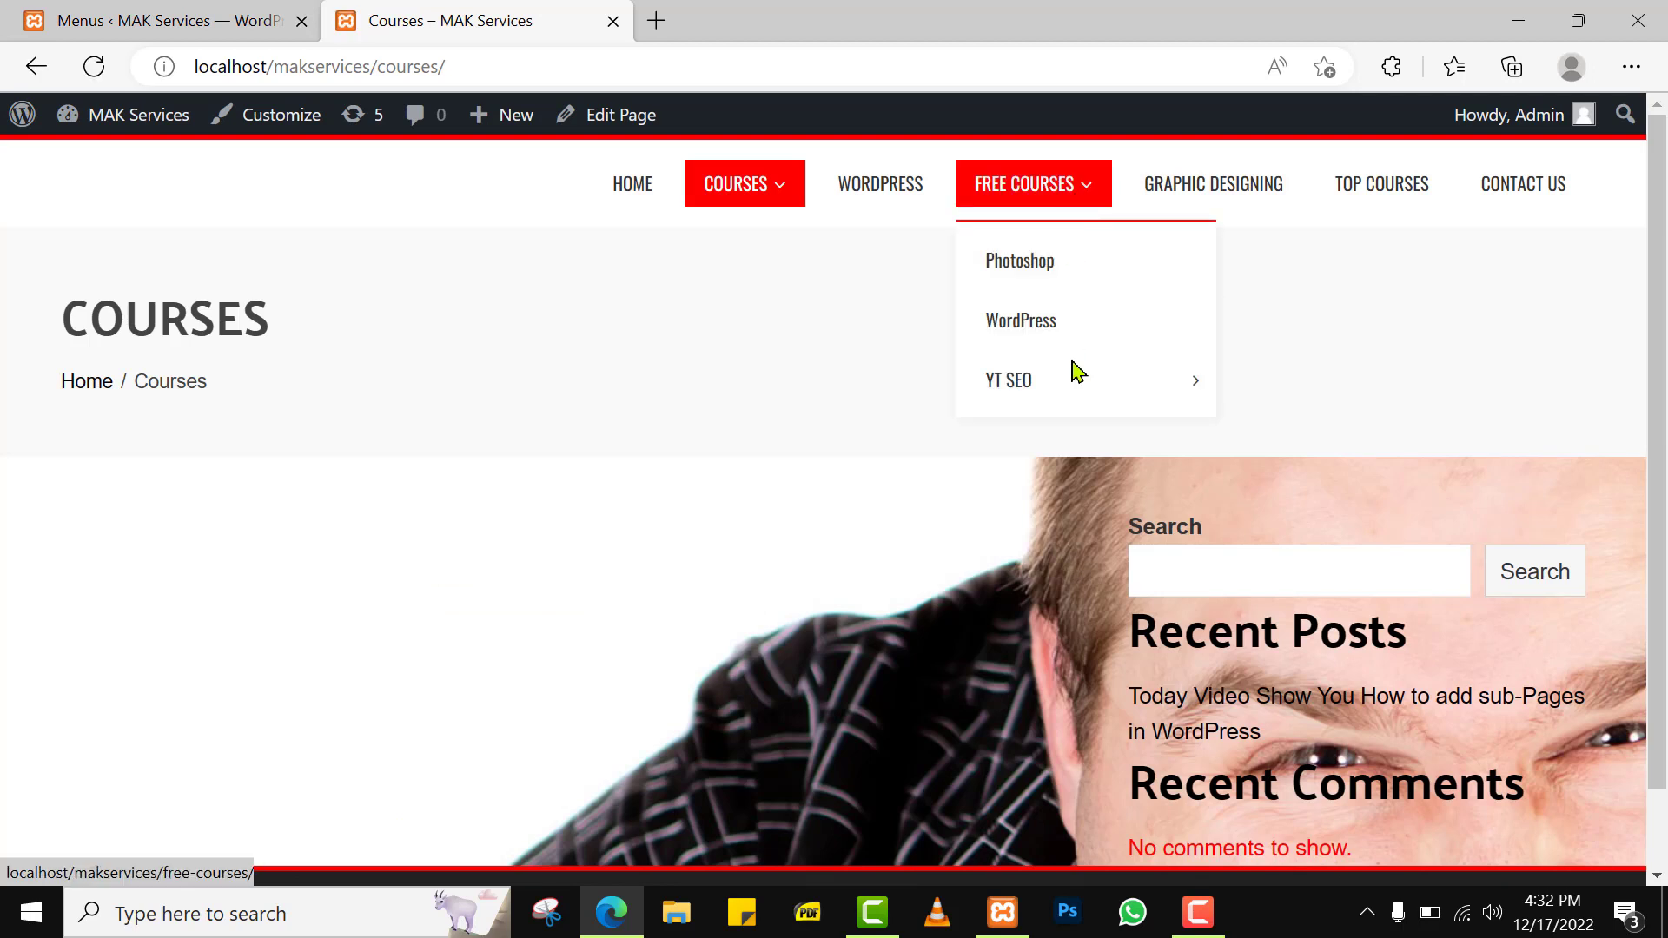
{"action": "mouse_move", "coordinate": [1075, 392]}
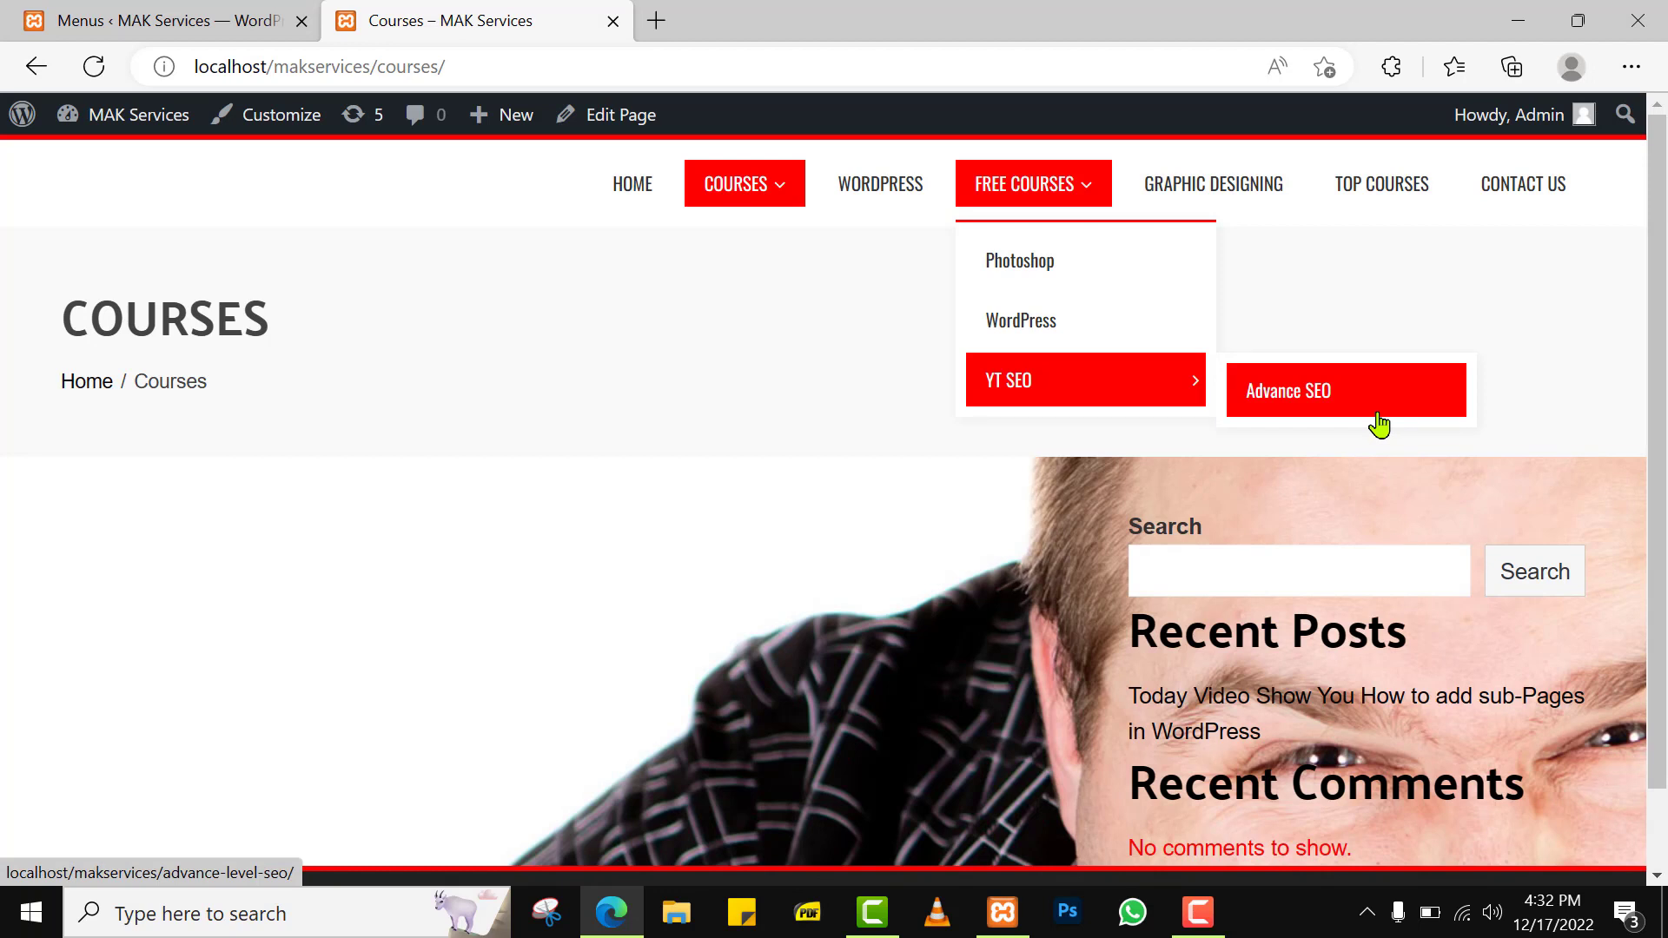
Make the top-level Graphic designing item a sub item of Free Courses in Menu 1 and save the menu.
{"action": "left_click", "coordinate": [134, 20]}
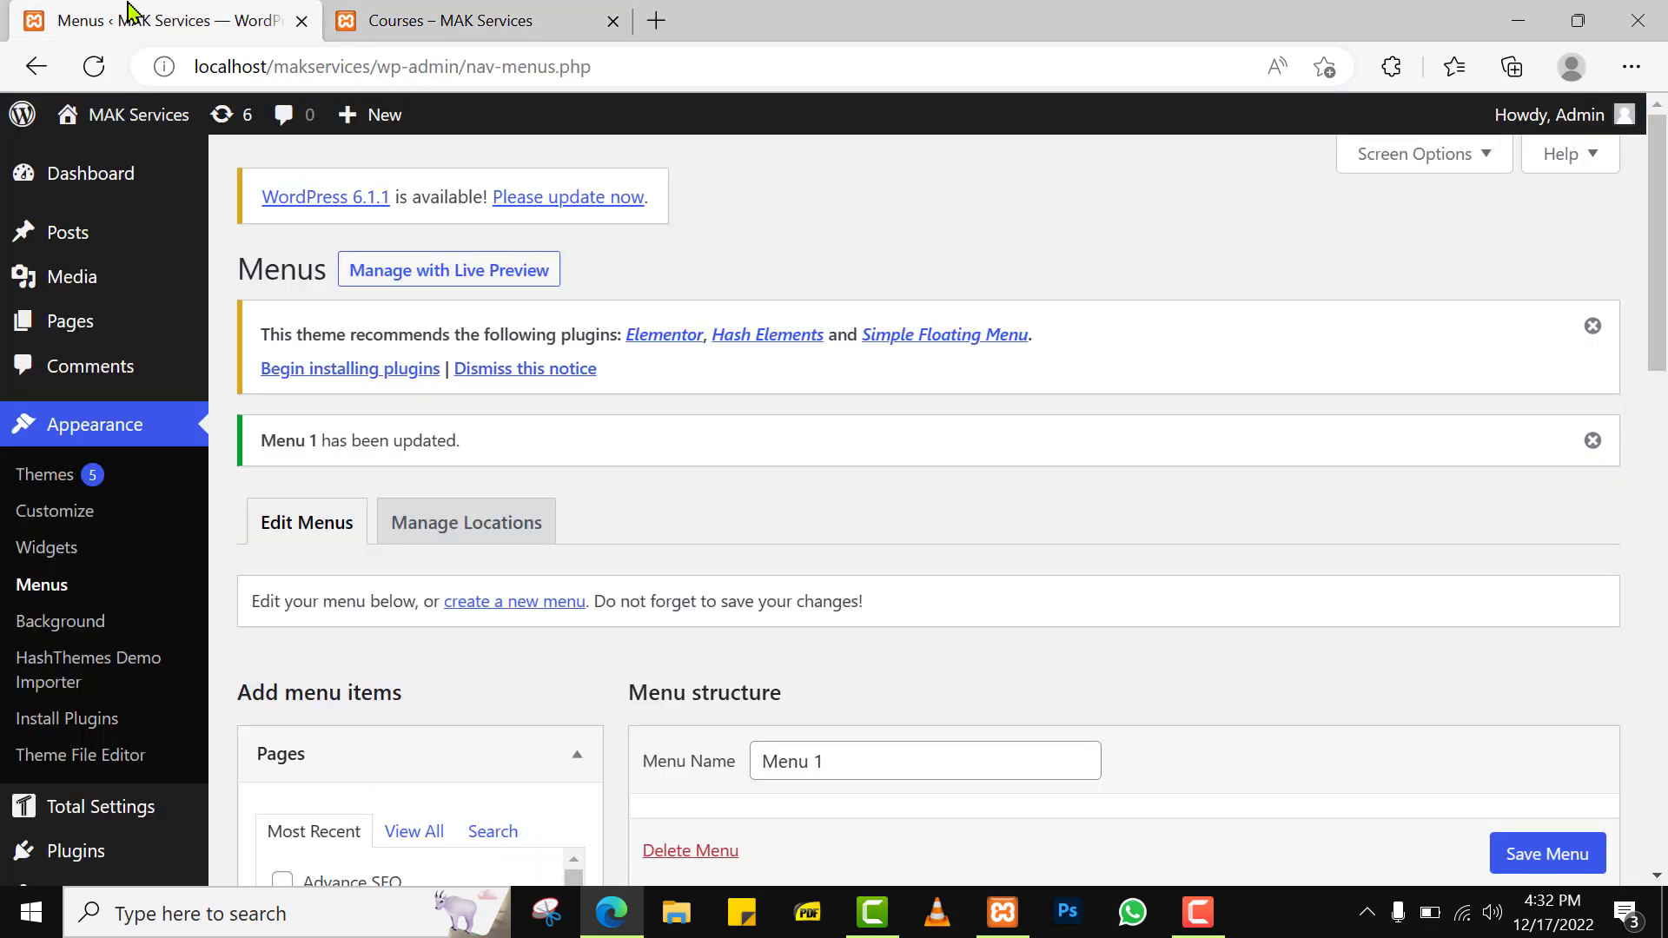
{"action": "scroll", "coordinate": [959, 522], "scroll_direction": "down", "scroll_amount": 9}
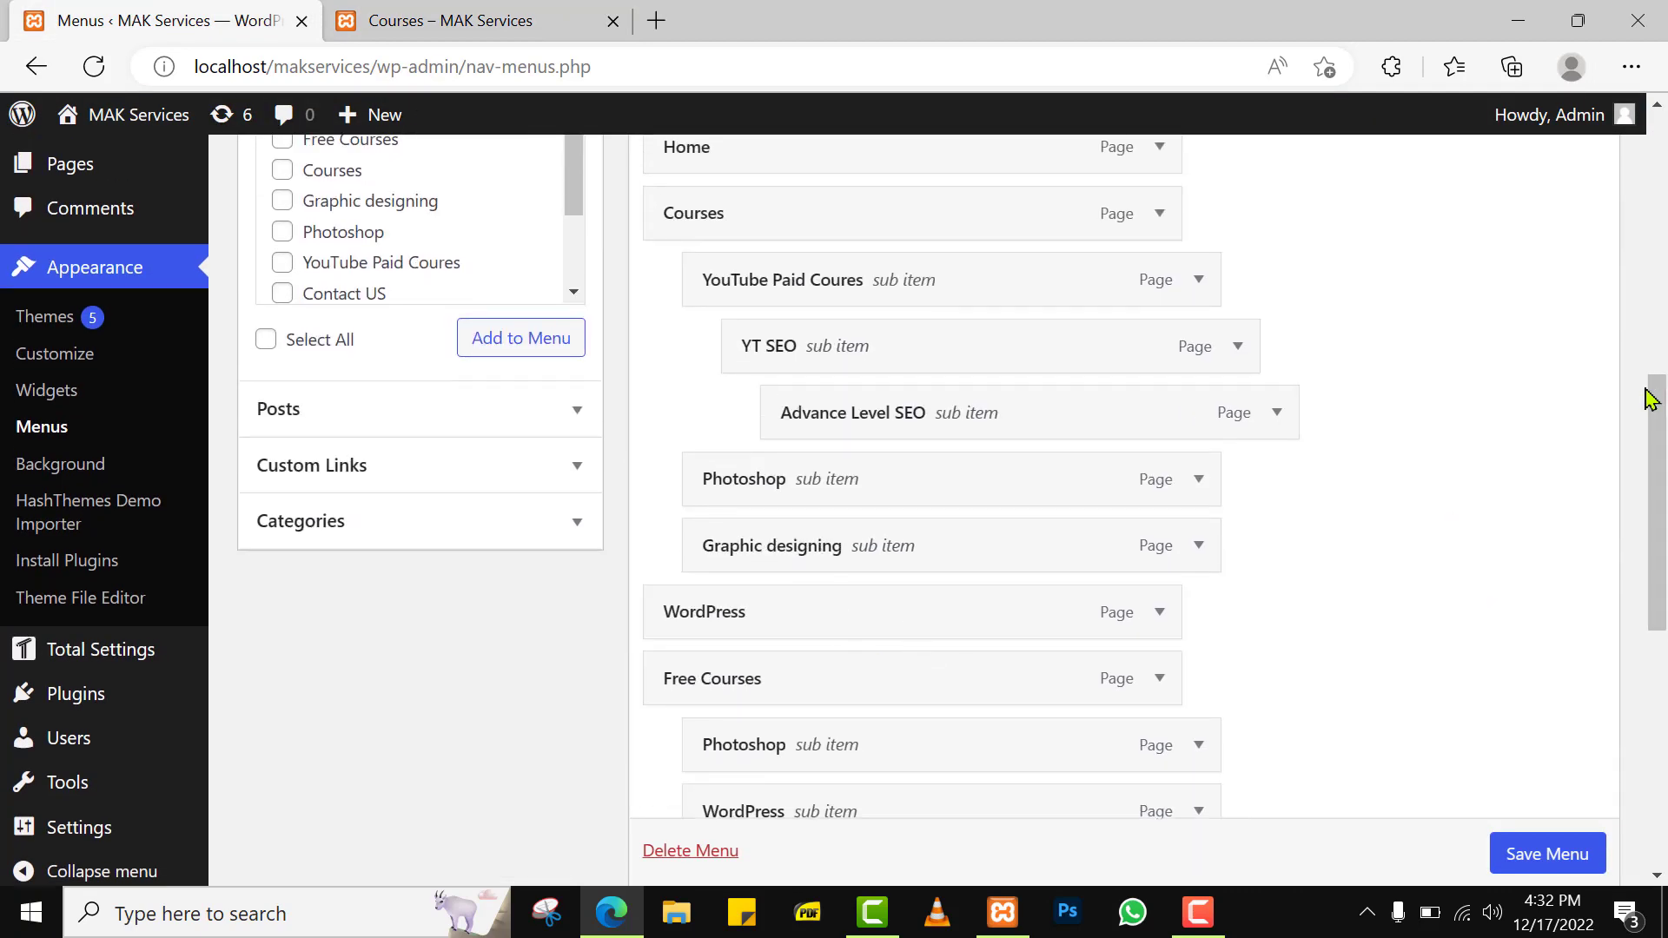
{"action": "scroll", "coordinate": [1661, 512], "scroll_direction": "down", "scroll_amount": 1}
{"action": "scroll", "coordinate": [1661, 513], "scroll_direction": "down", "scroll_amount": 4}
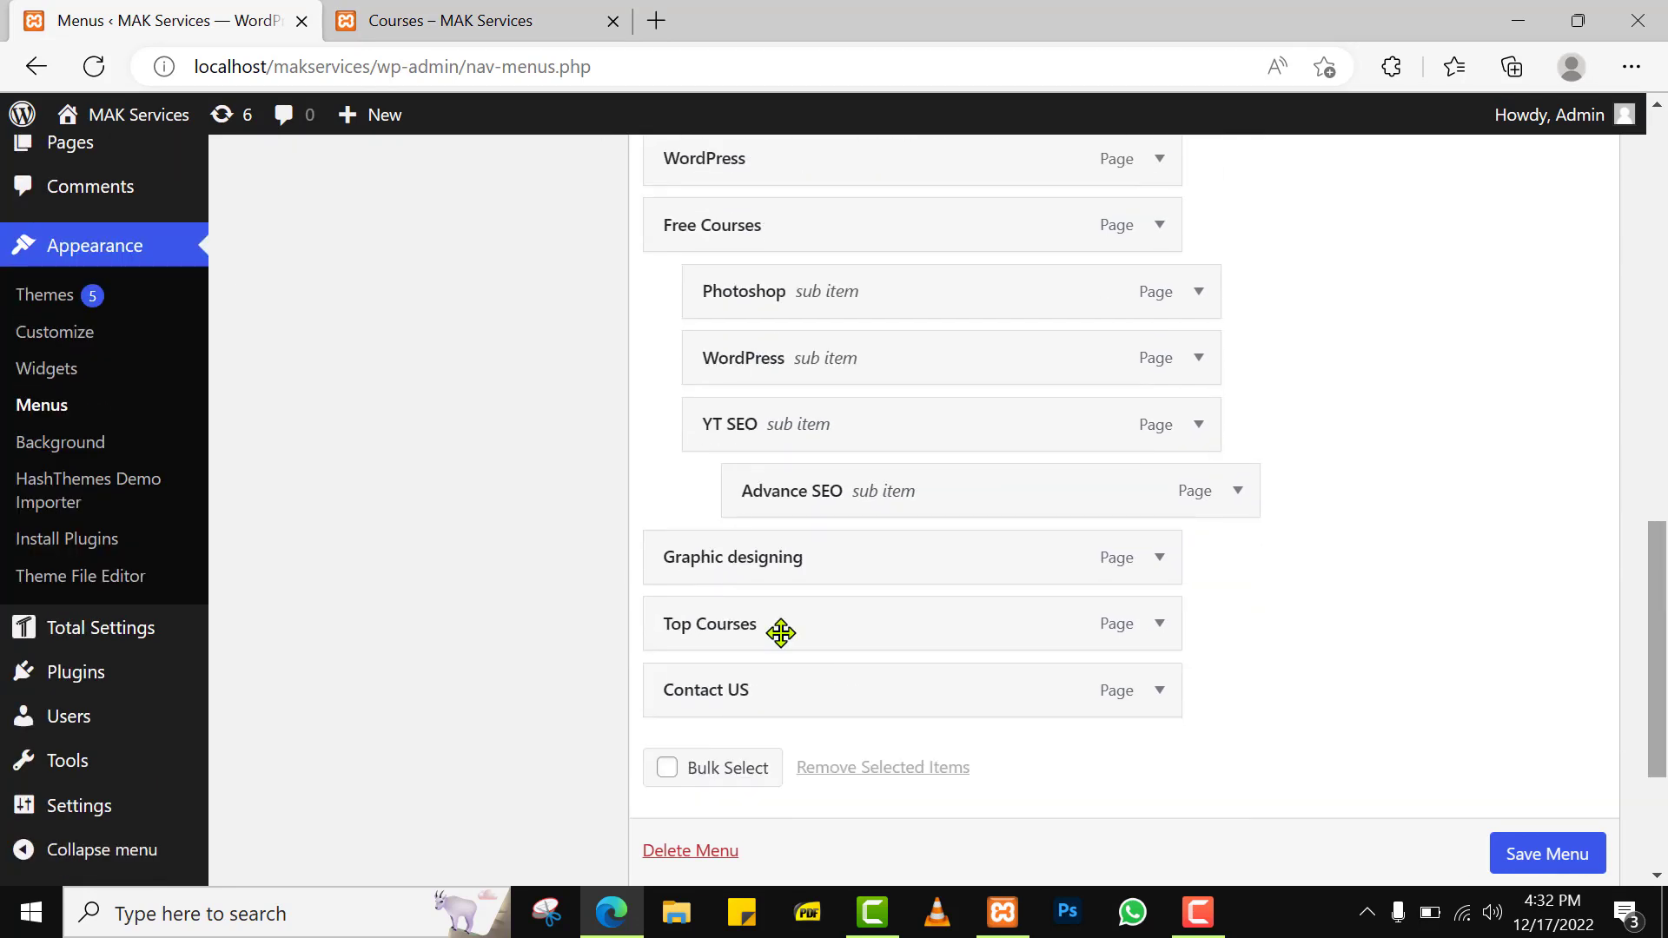
{"action": "left_click_drag", "start_coordinate": [715, 566], "coordinate": [763, 577]}
{"action": "scroll", "coordinate": [1529, 855], "scroll_direction": "down", "scroll_amount": 1}
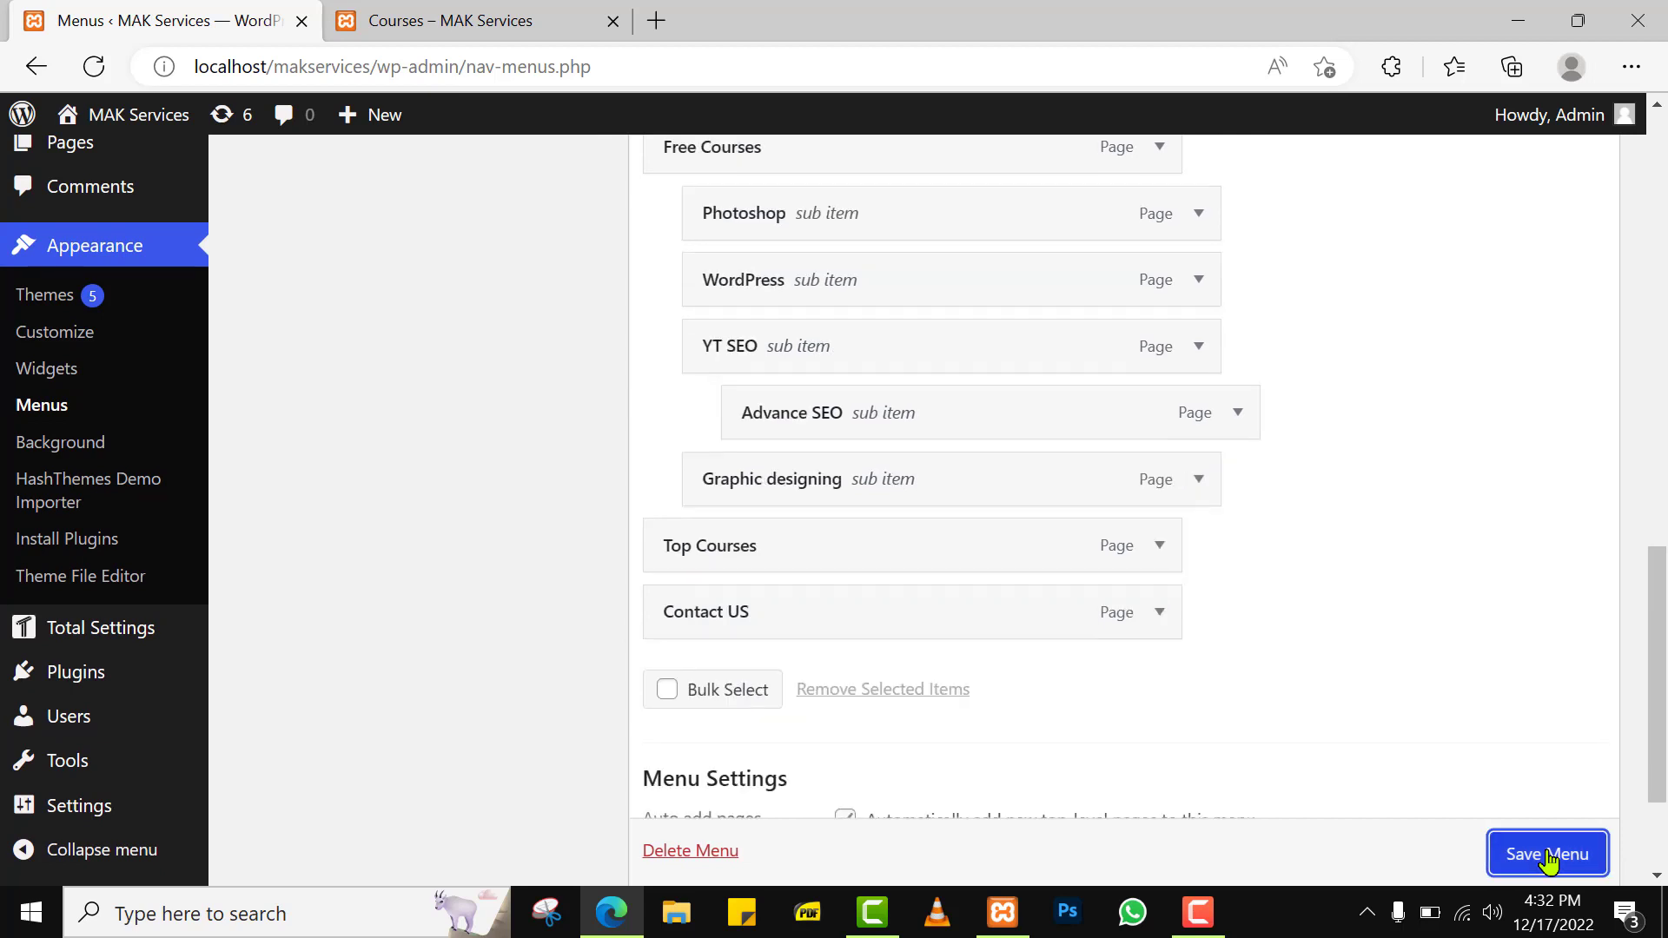
{"action": "left_click", "coordinate": [1522, 853]}
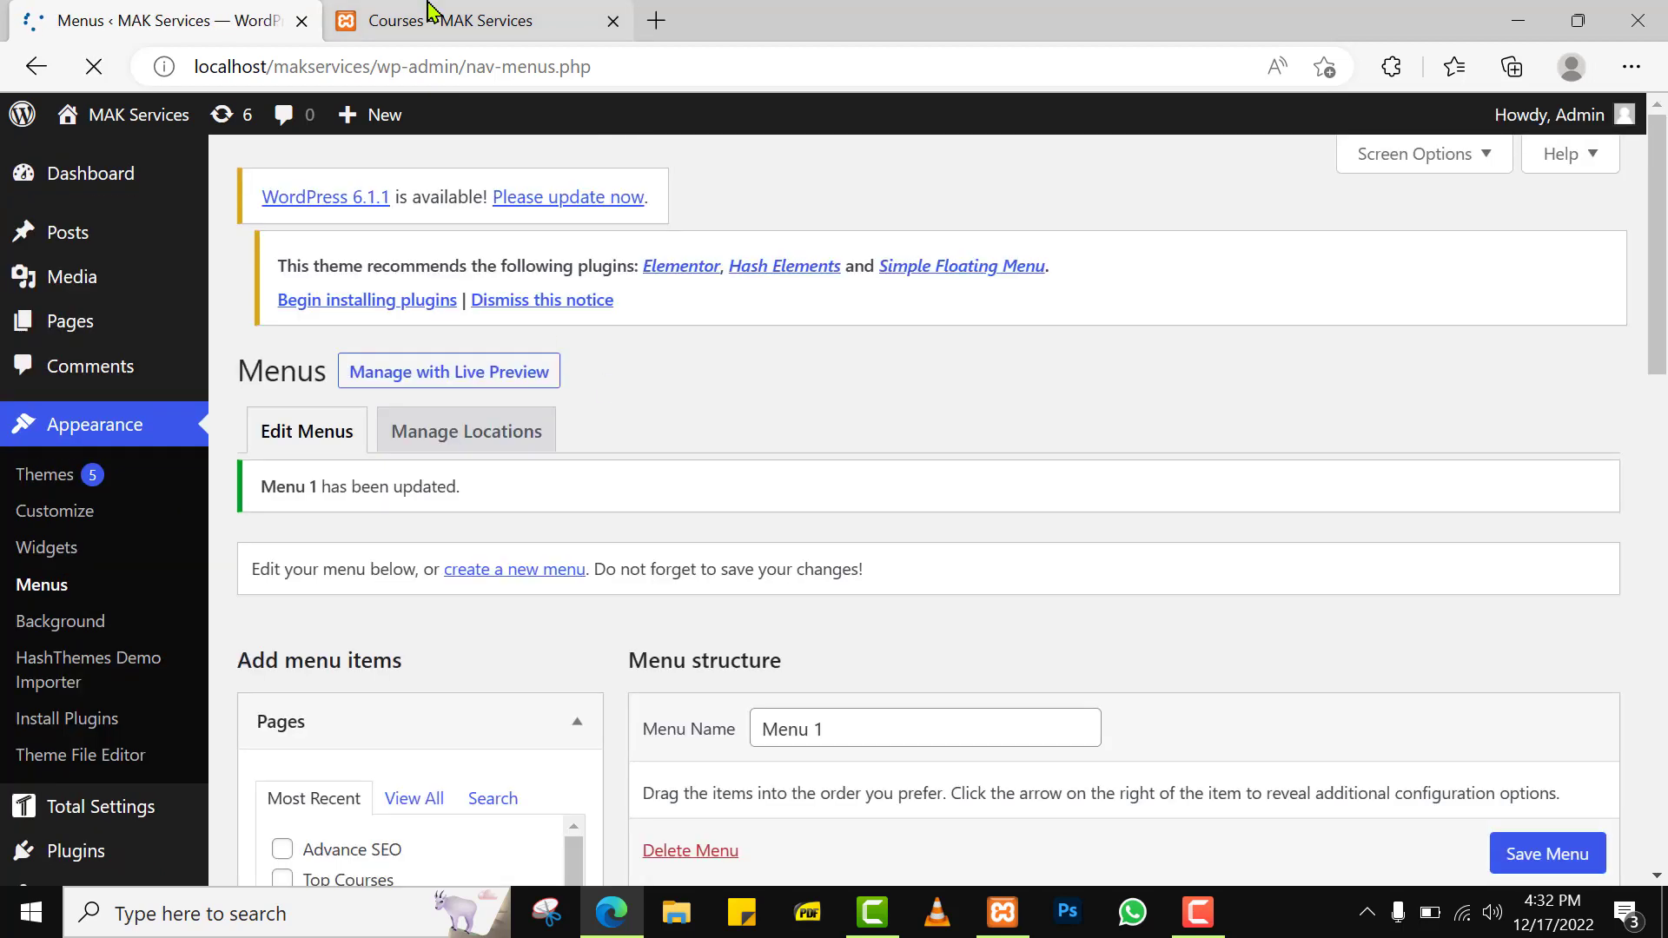
Reload the live Courses page and examine the nested submenus of Courses and Free Courses.
{"action": "left_click", "coordinate": [428, 19]}
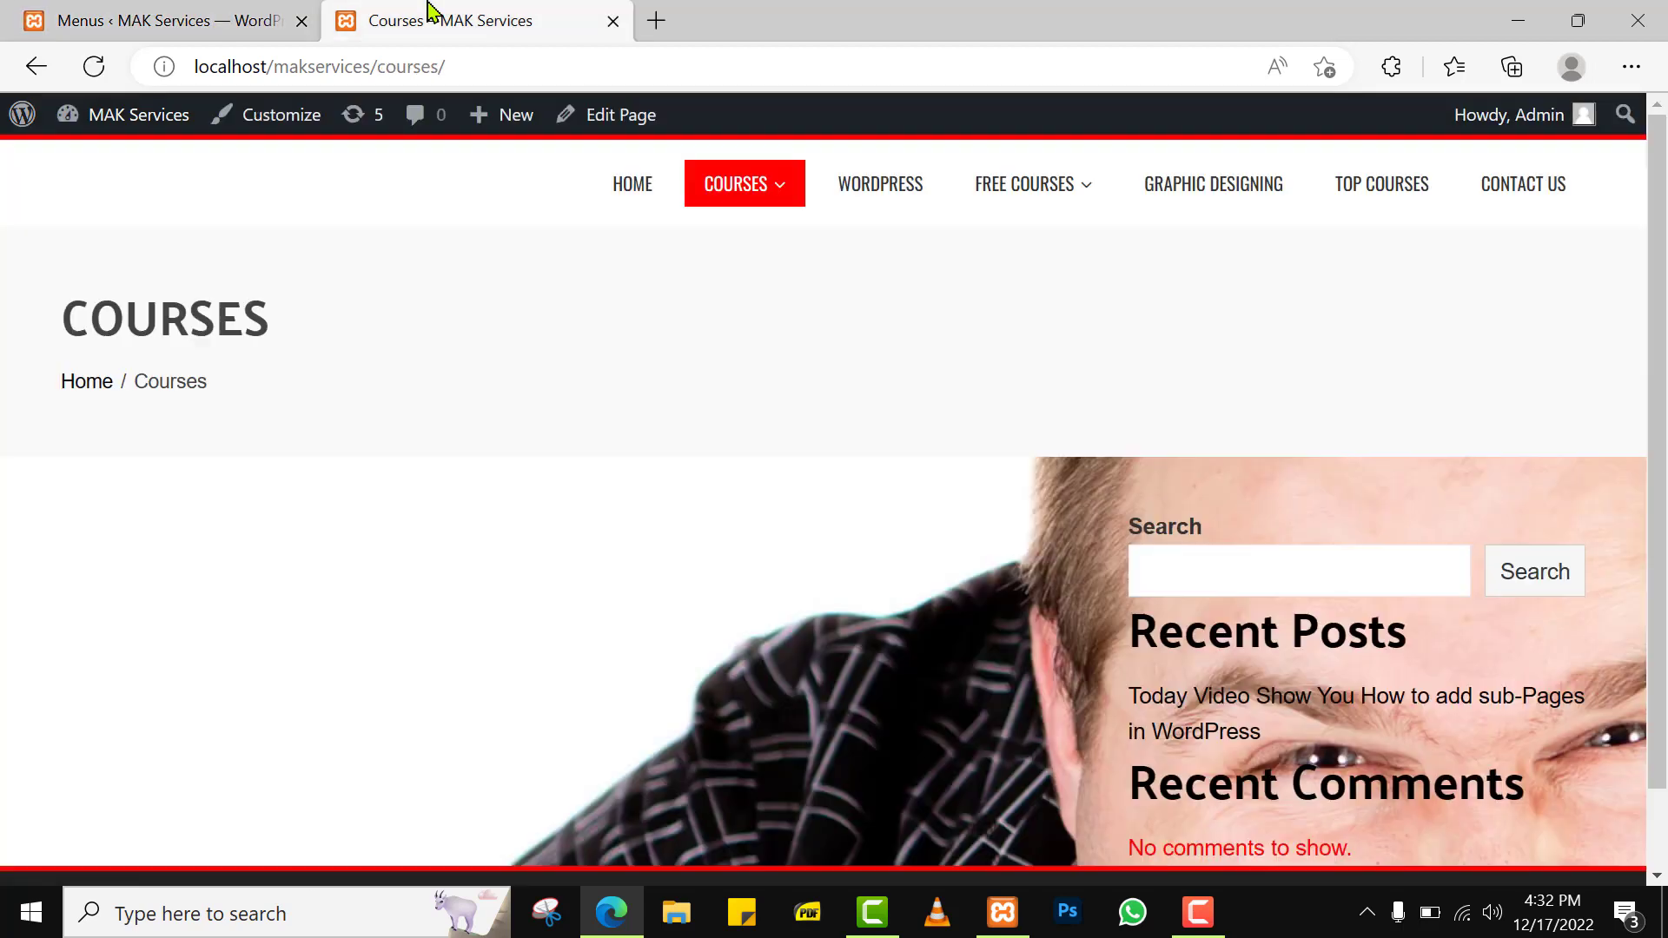
{"action": "left_click", "coordinate": [95, 68]}
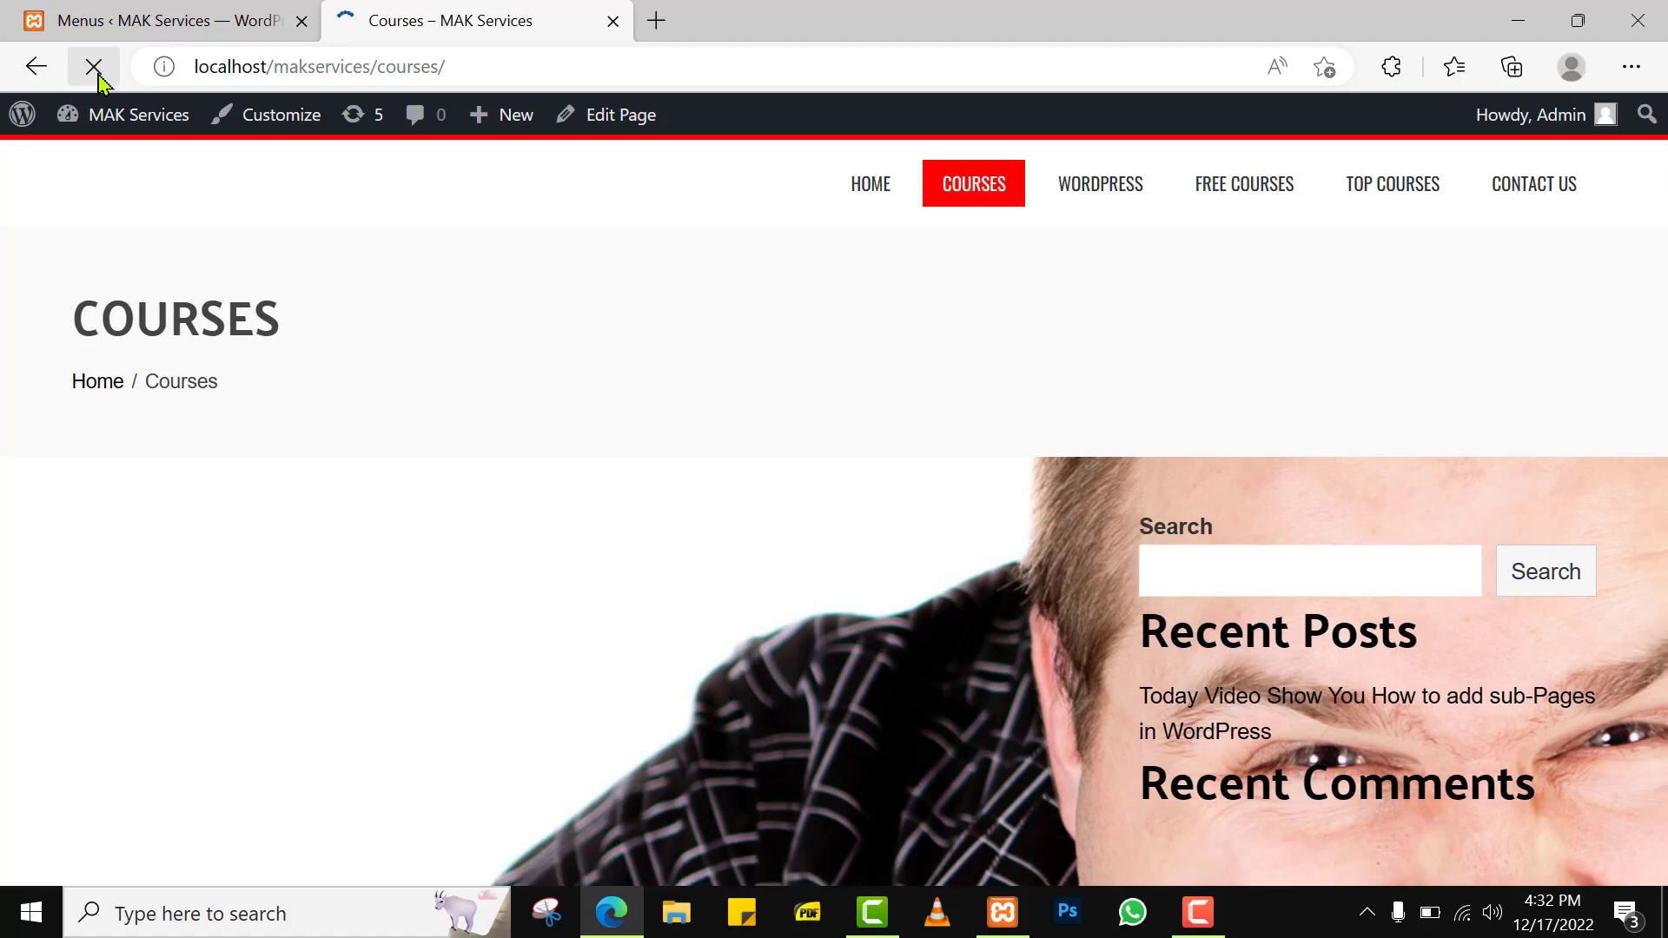
{"action": "mouse_move", "coordinate": [956, 185]}
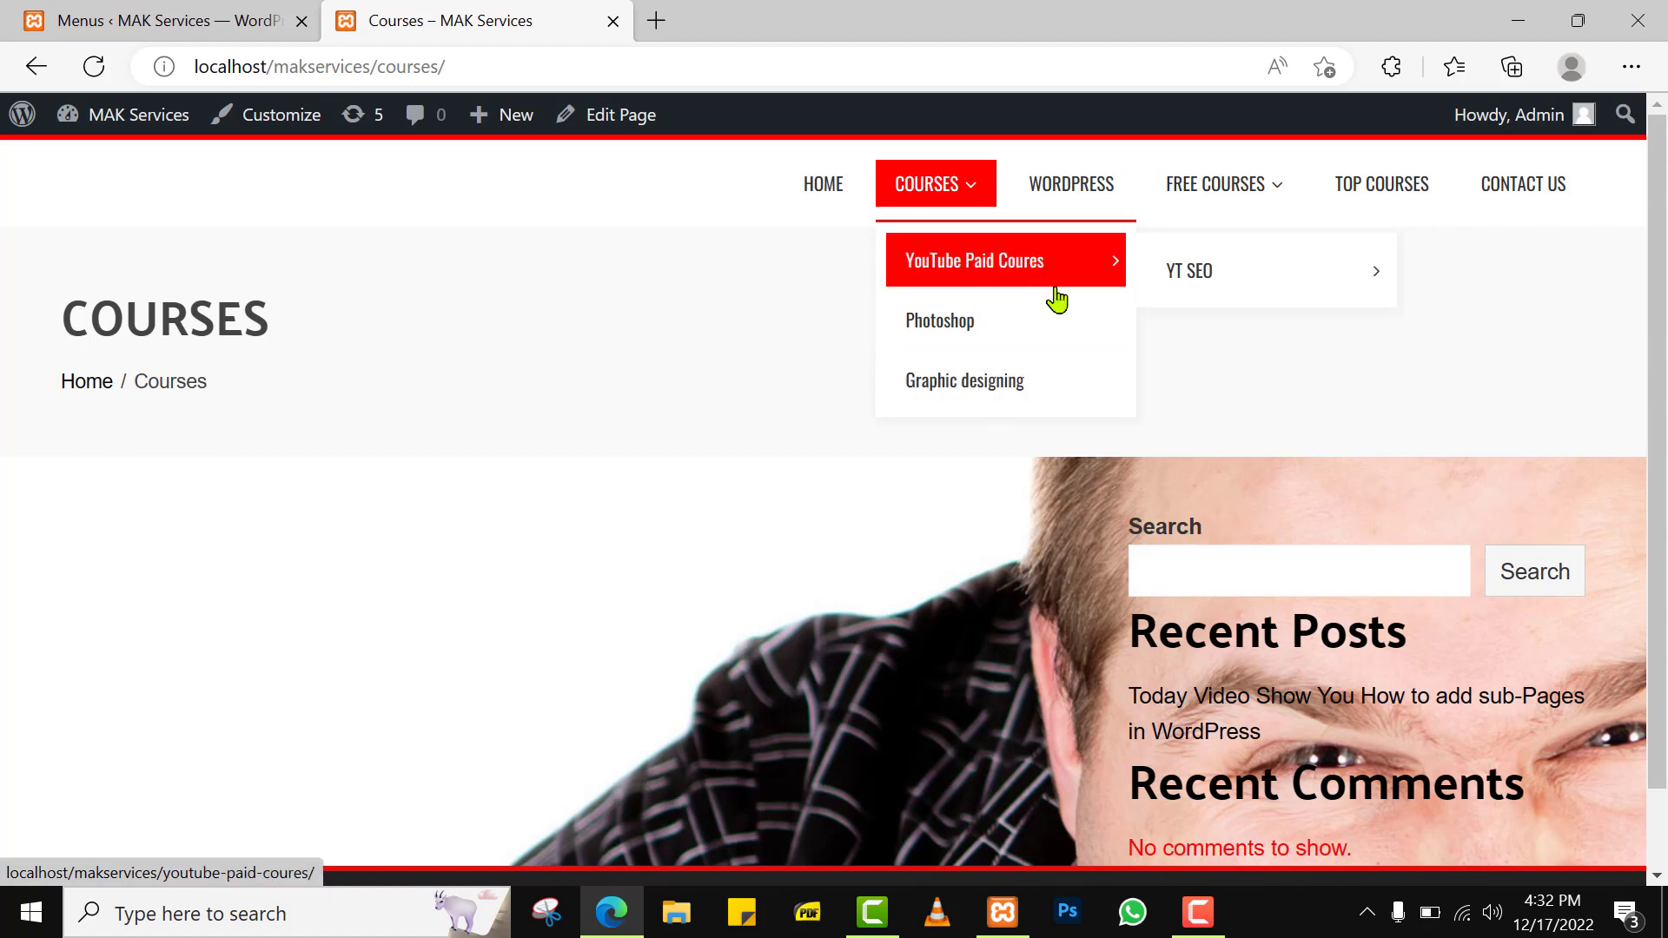
{"action": "mouse_move", "coordinate": [1207, 276]}
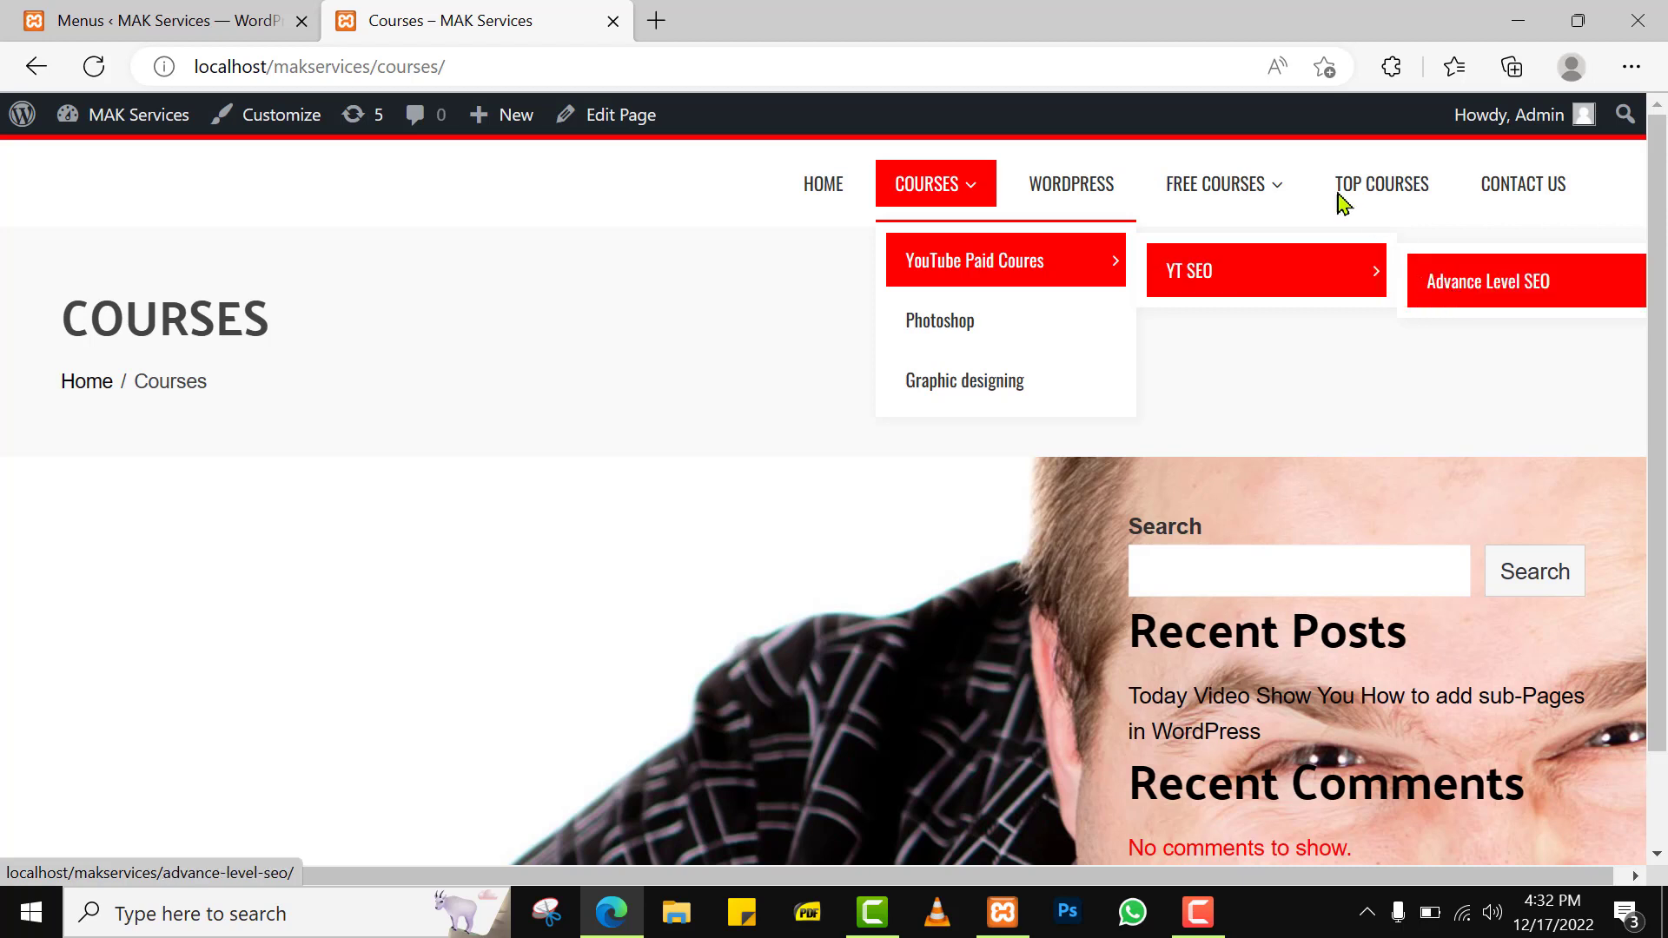
{"action": "mouse_move", "coordinate": [1270, 196]}
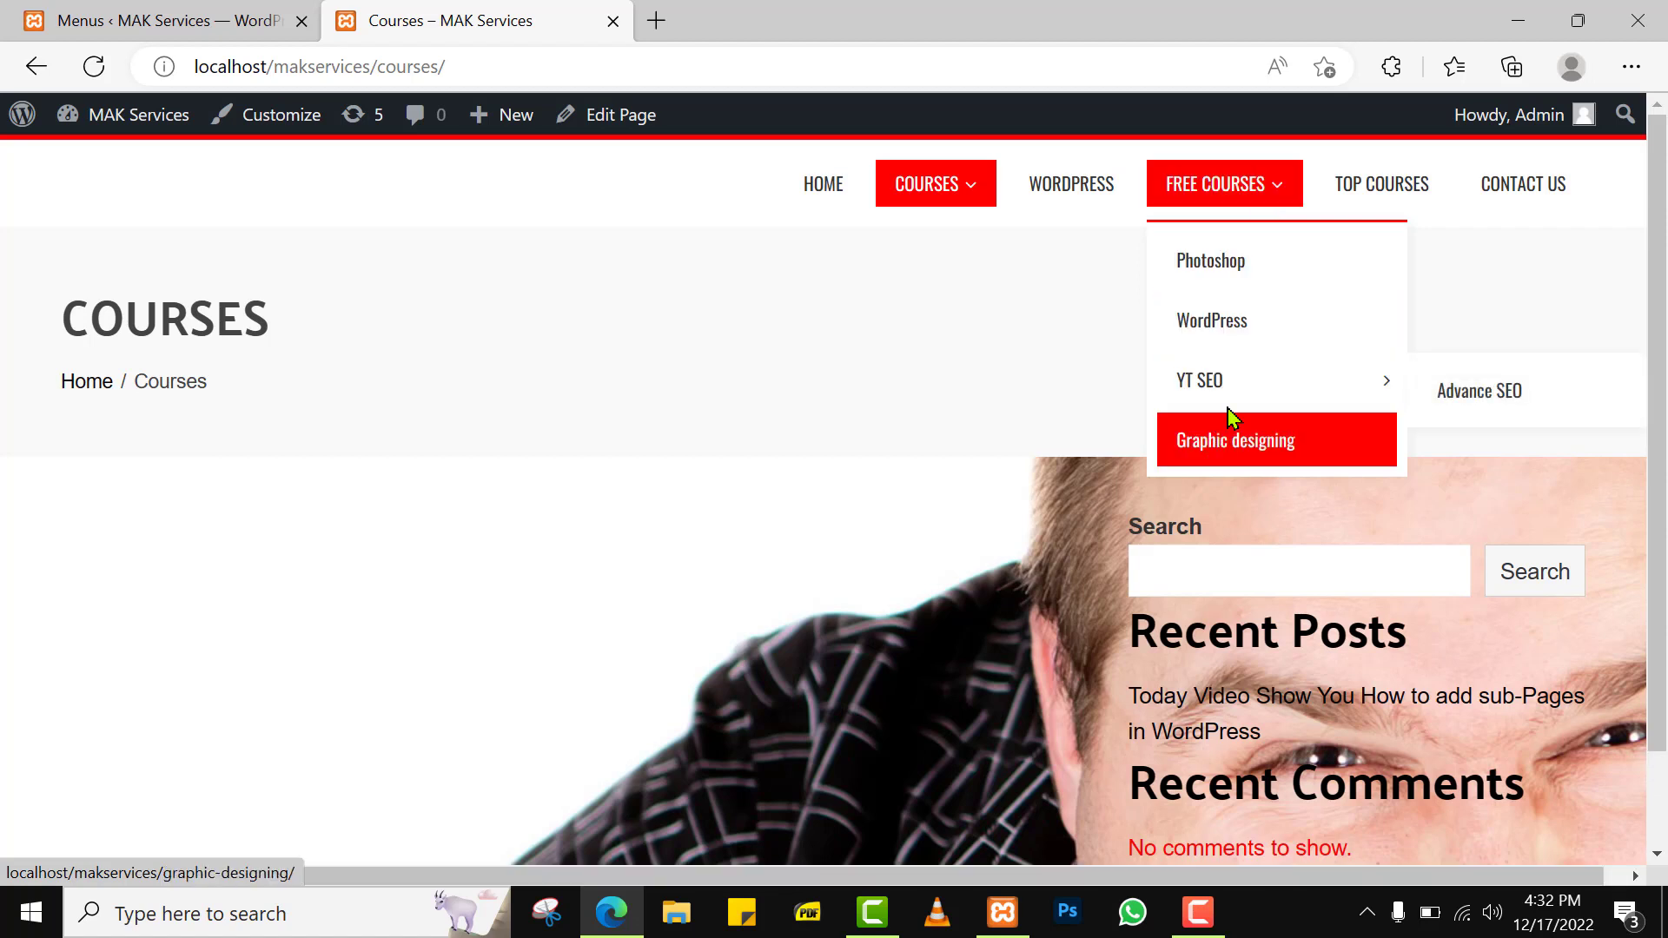
{"action": "mouse_move", "coordinate": [1247, 401]}
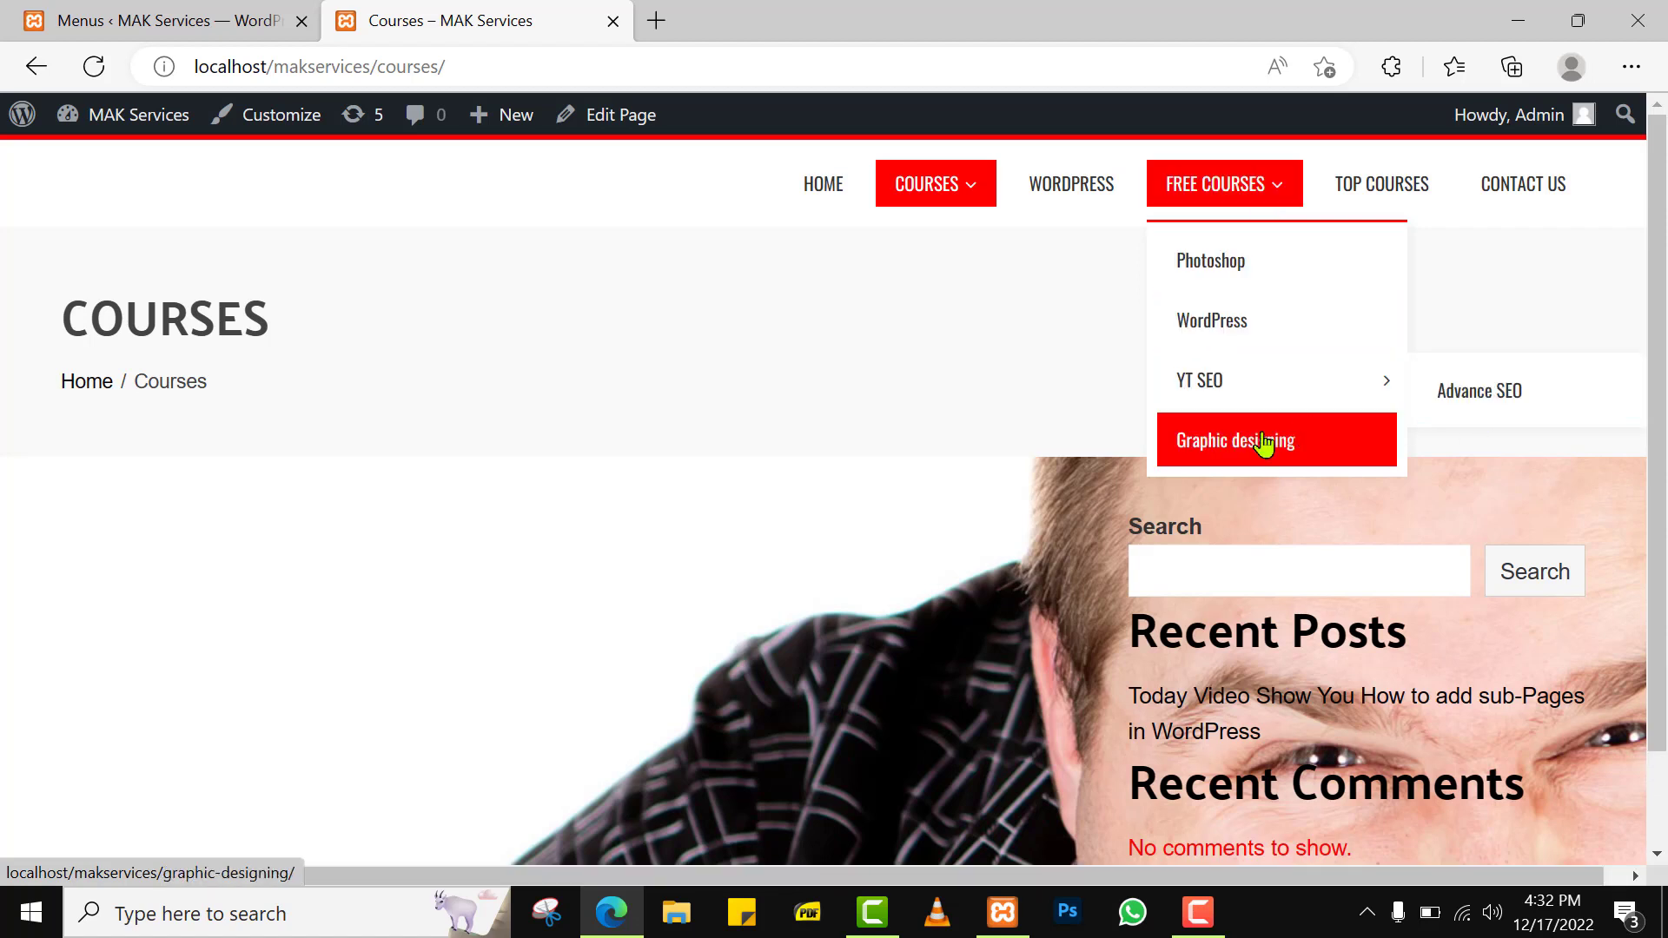